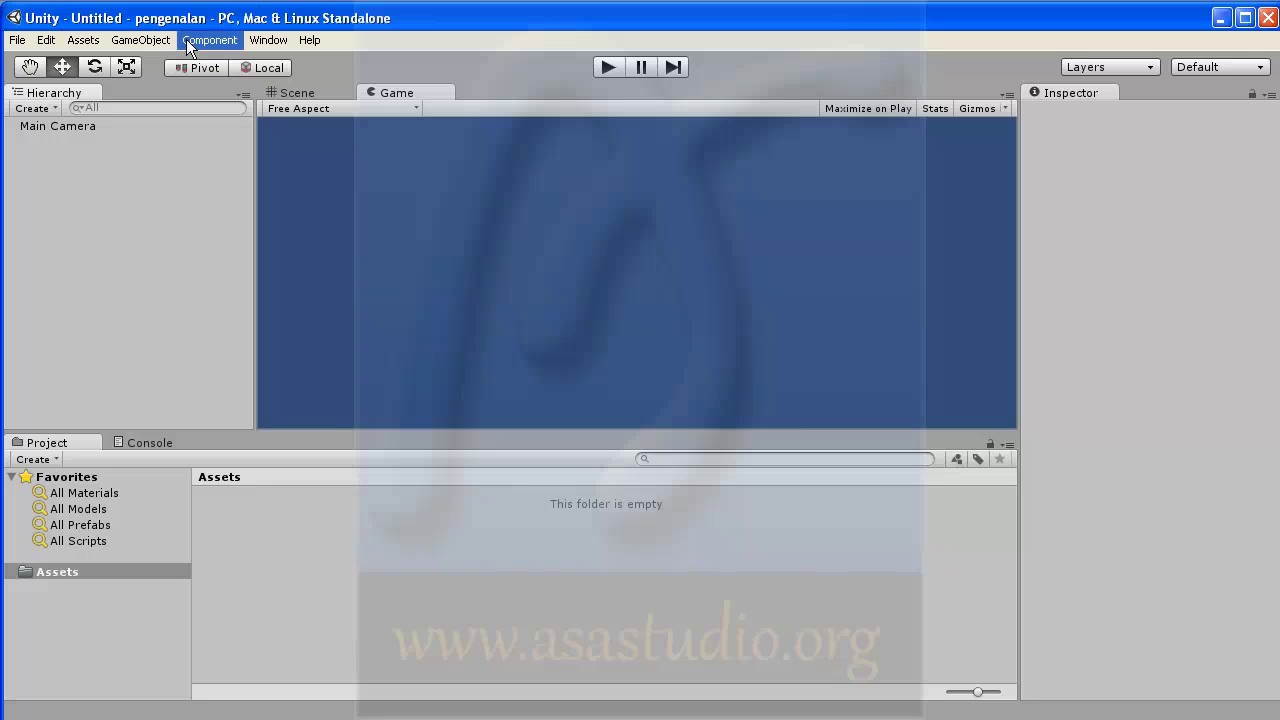
# Dismiss the New Project wizard without creating anything and start a fresh empty scene
pyautogui.click(17, 44)
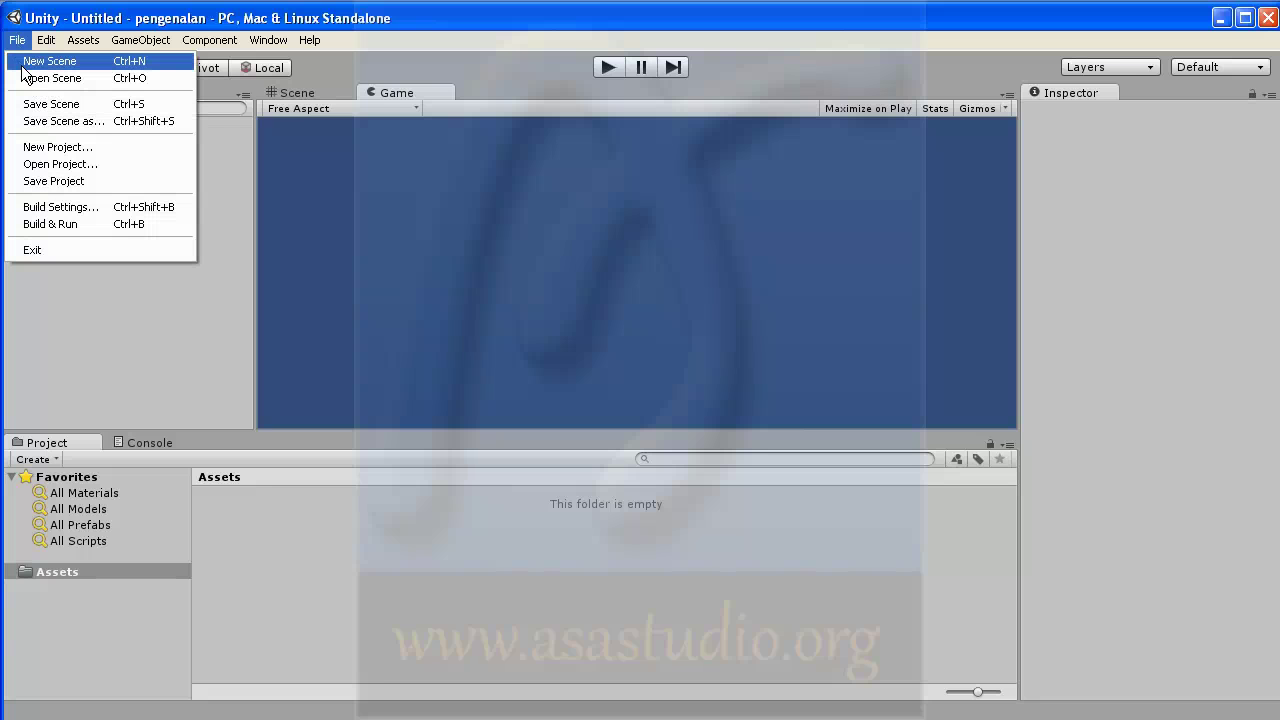
pyautogui.click(33, 150)
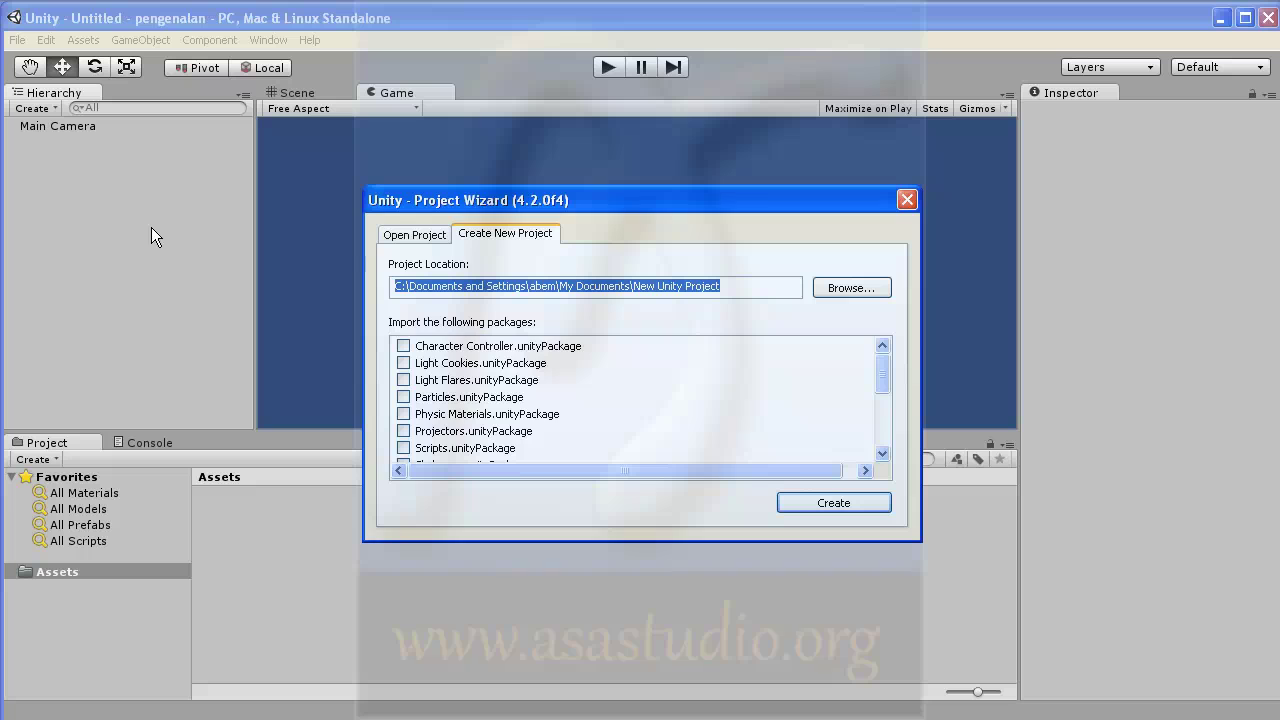
pyautogui.click(906, 199)
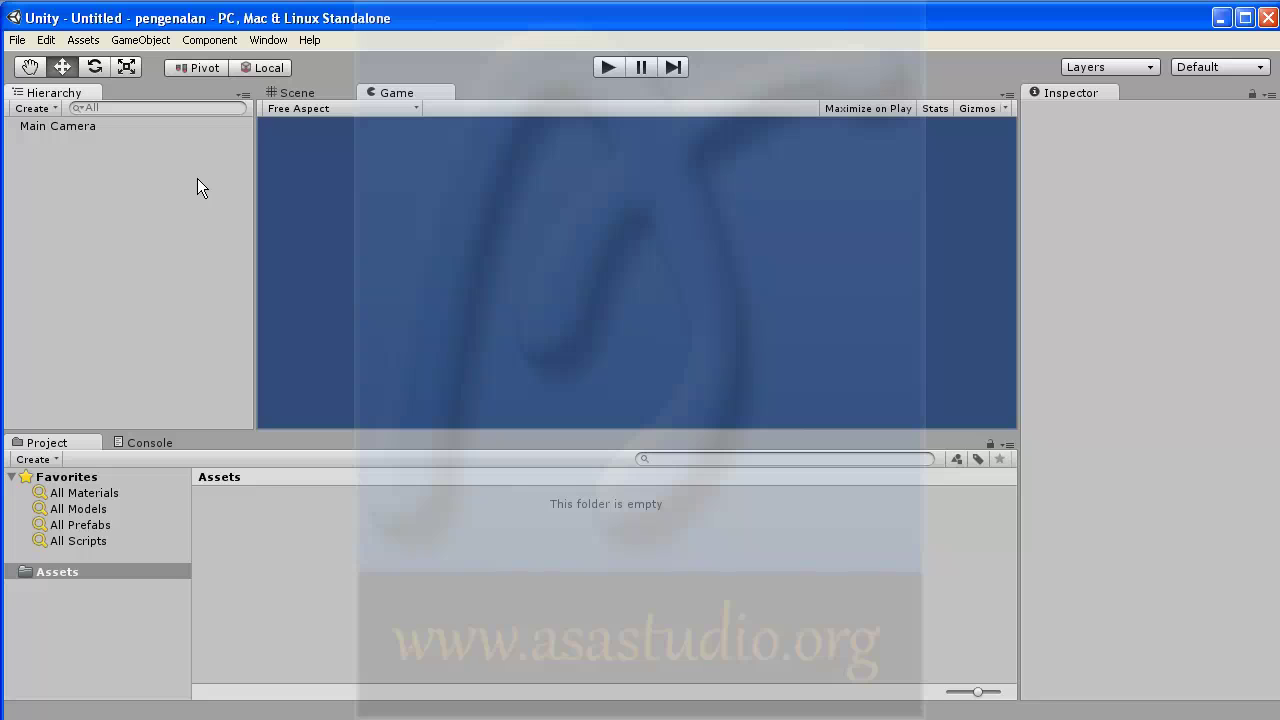
pyautogui.click(27, 38)
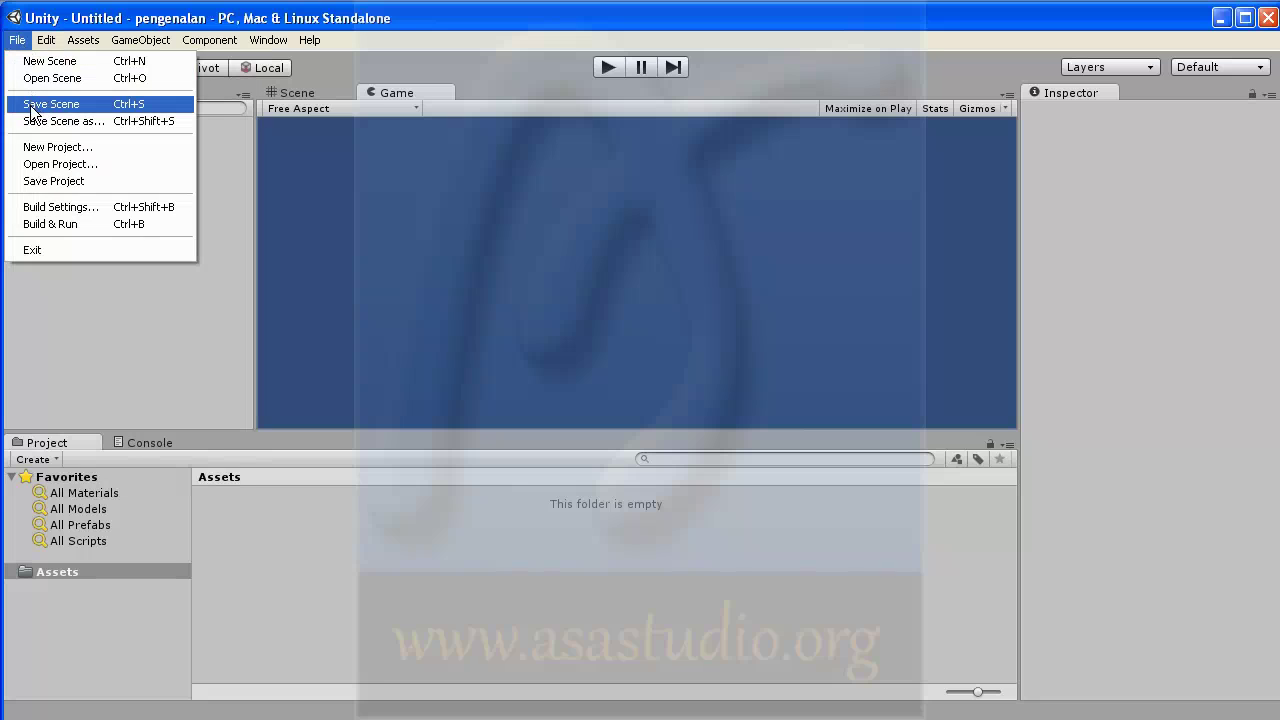
pyautogui.click(27, 66)
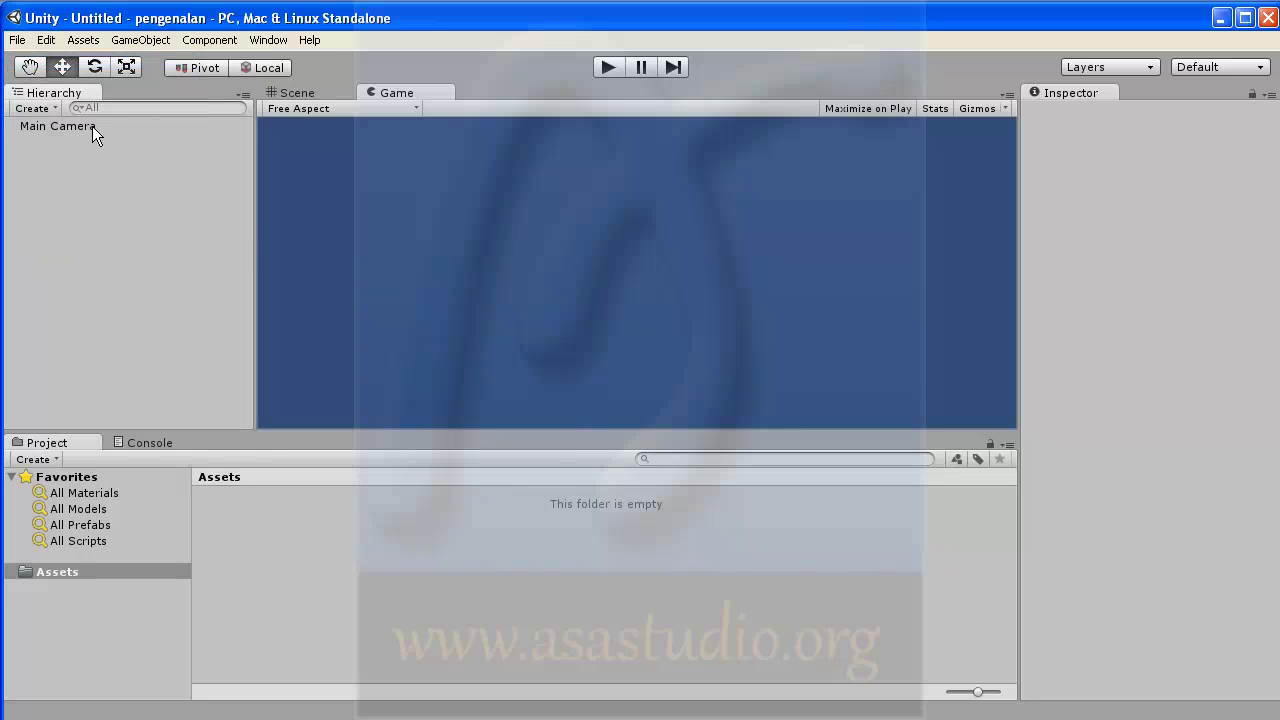
# Create a Cube via GameObject > Create Other > Cube, placed at 0,0,0
pyautogui.click(127, 44)
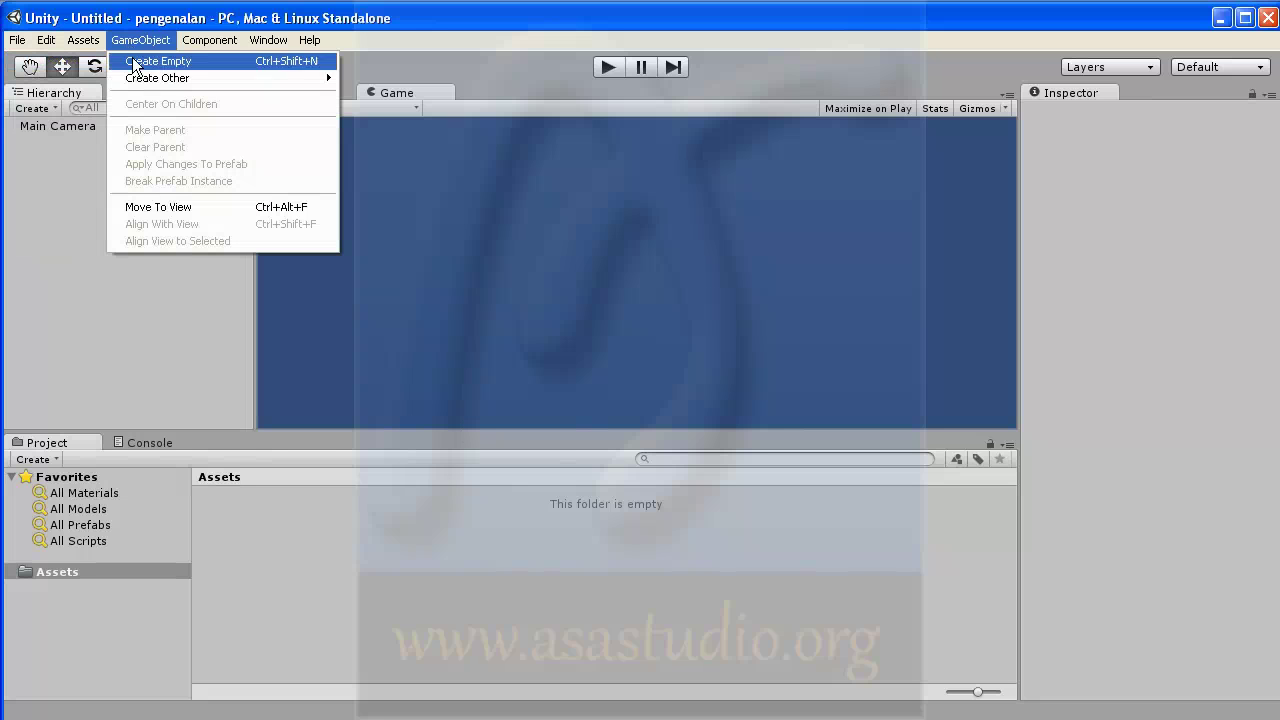
pyautogui.moveTo(133, 75)
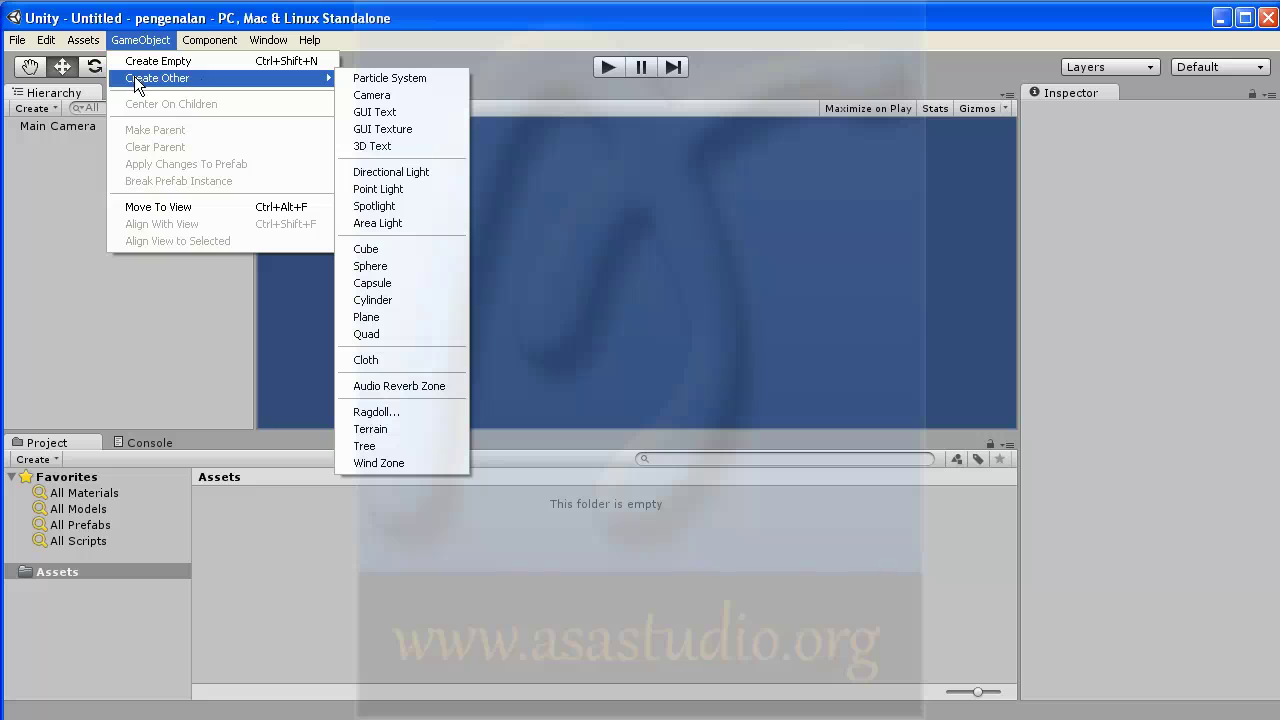
pyautogui.click(414, 251)
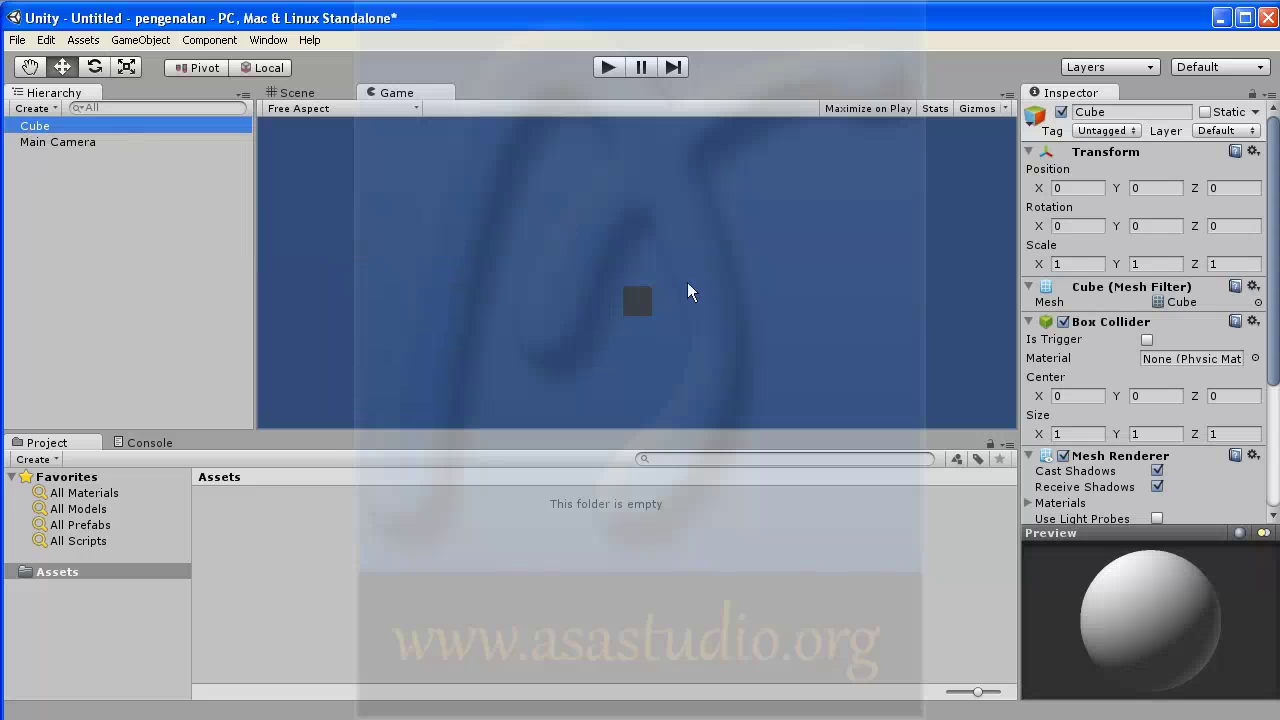
# In the Scene view, drag the cube right along X and down to Y -4.18, then reset its Transform to 0,0,0
pyautogui.click(297, 93)
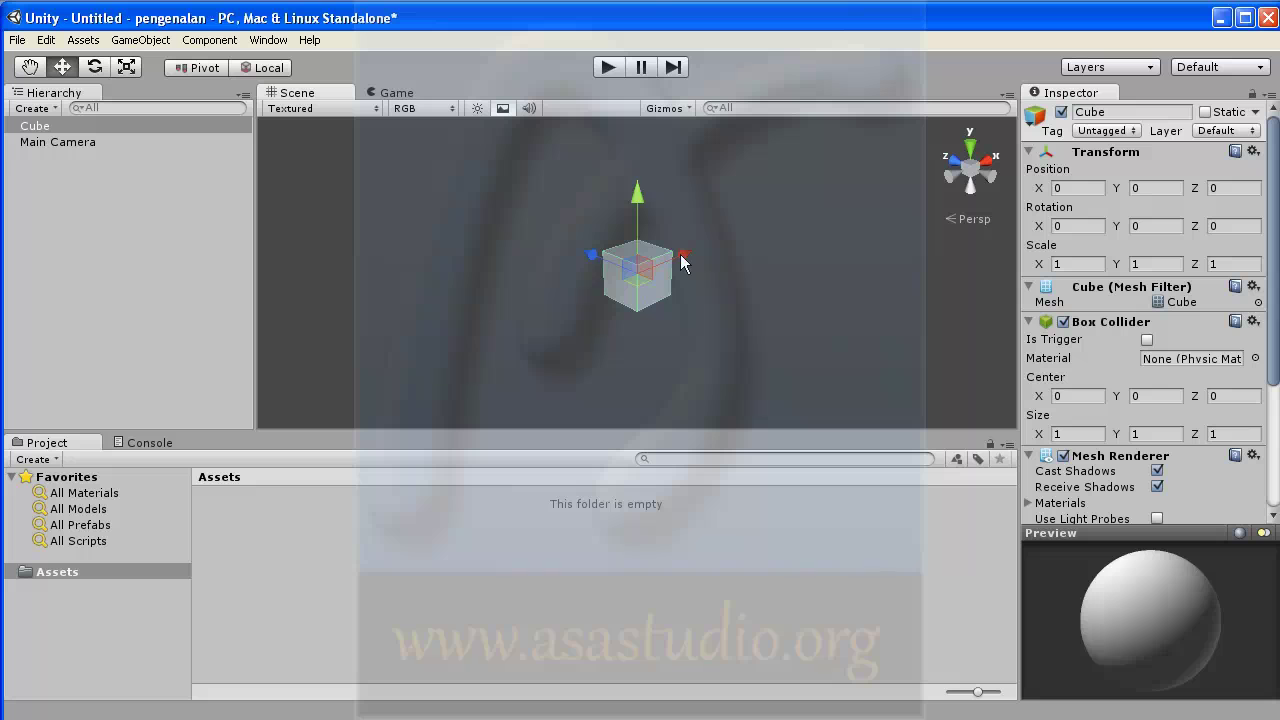
pyautogui.moveTo(680, 254); pyautogui.dragTo(818, 181)
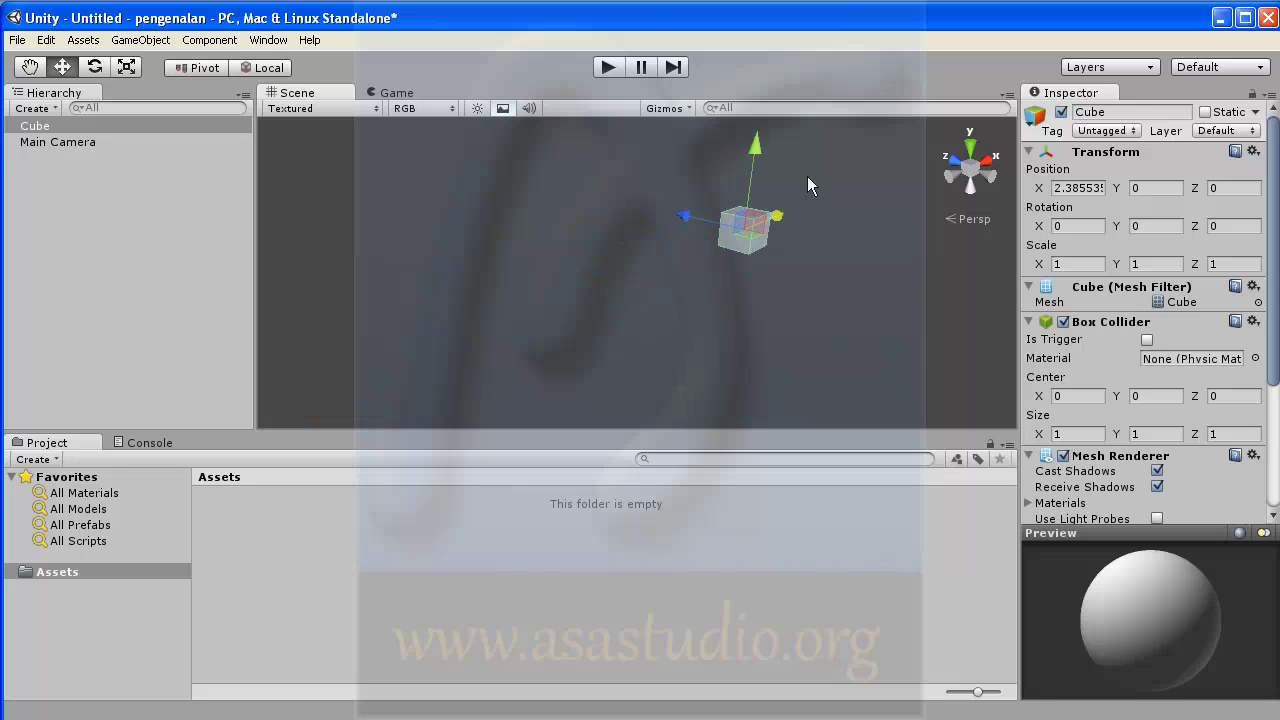
pyautogui.moveTo(1038, 188); pyautogui.dragTo(1203, 190)
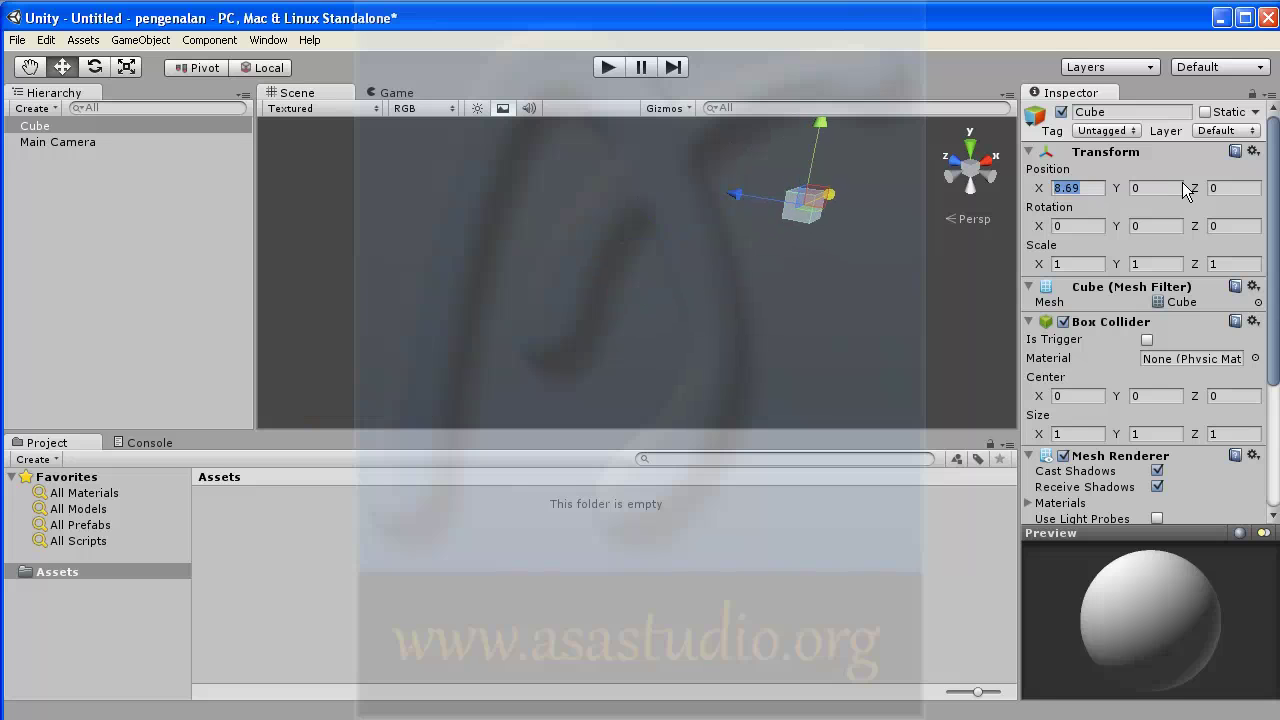
pyautogui.moveTo(1116, 188); pyautogui.dragTo(1062, 208)
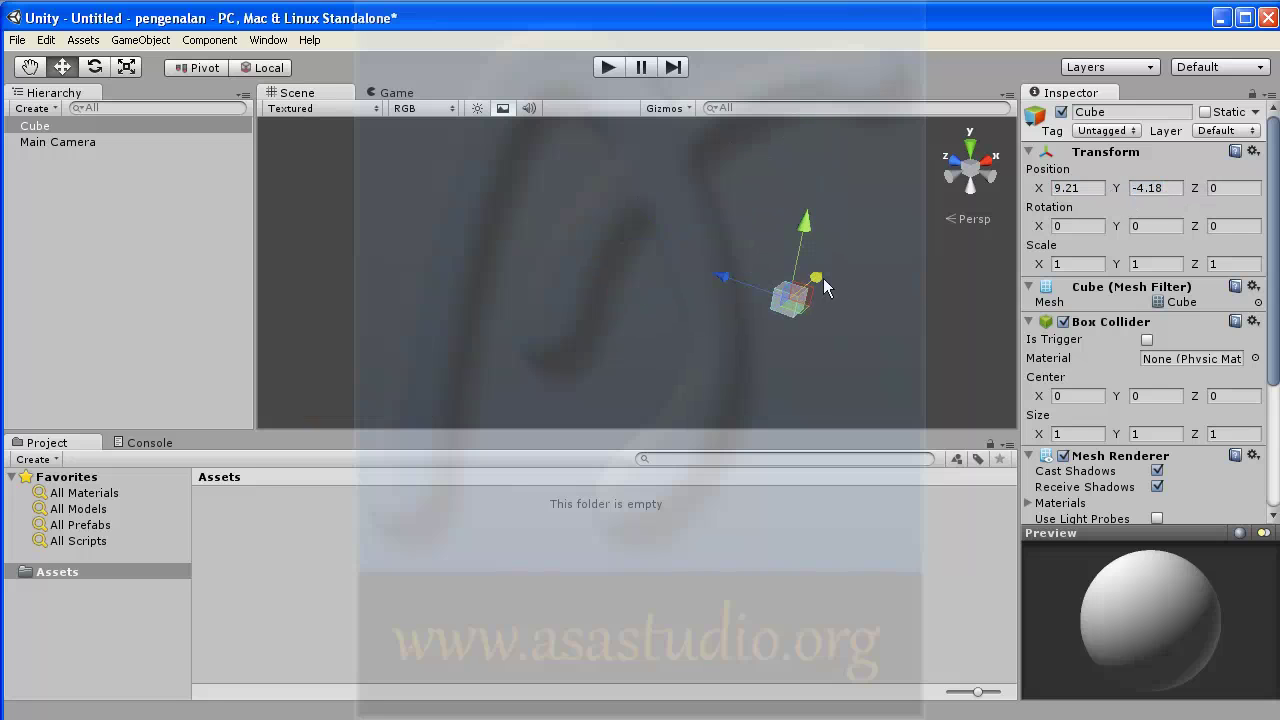
pyautogui.click(1253, 152)
pyautogui.click(1266, 170)
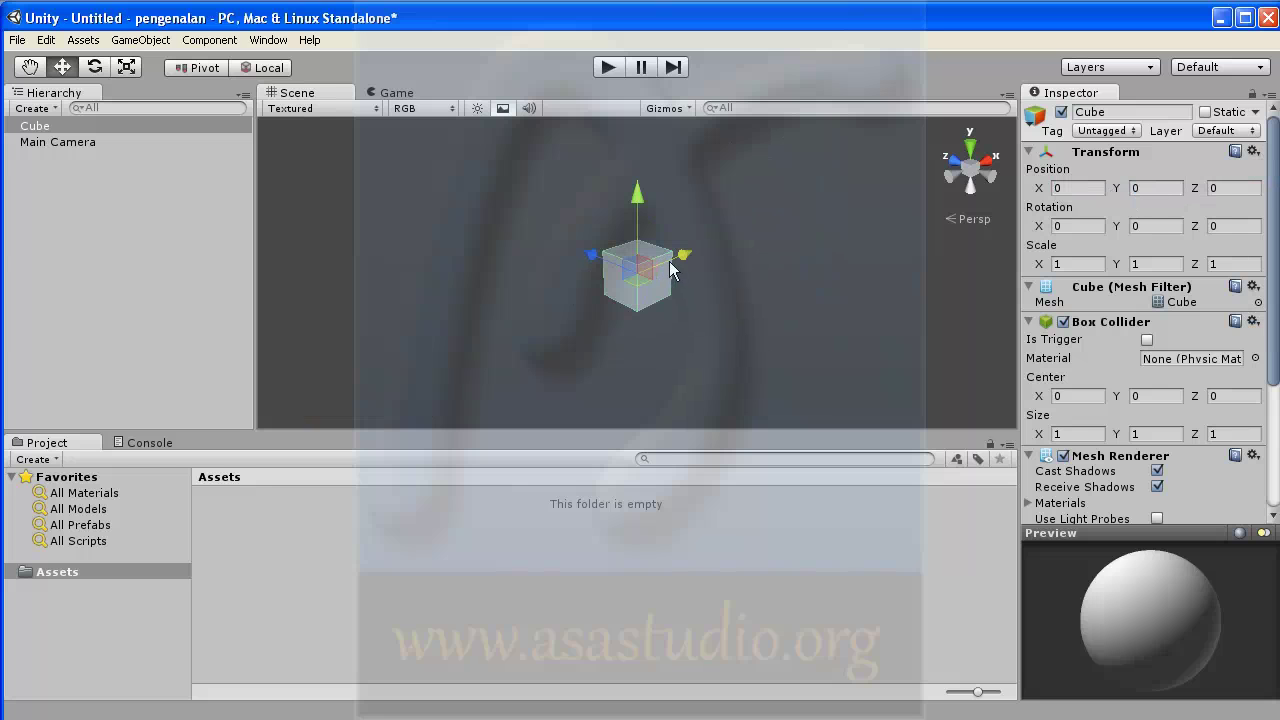
pyautogui.moveTo(1040, 228)
pyautogui.mouseDown()
pyautogui.moveTo(1060, 232)
pyautogui.moveTo(568, 226)
pyautogui.mouseUp()
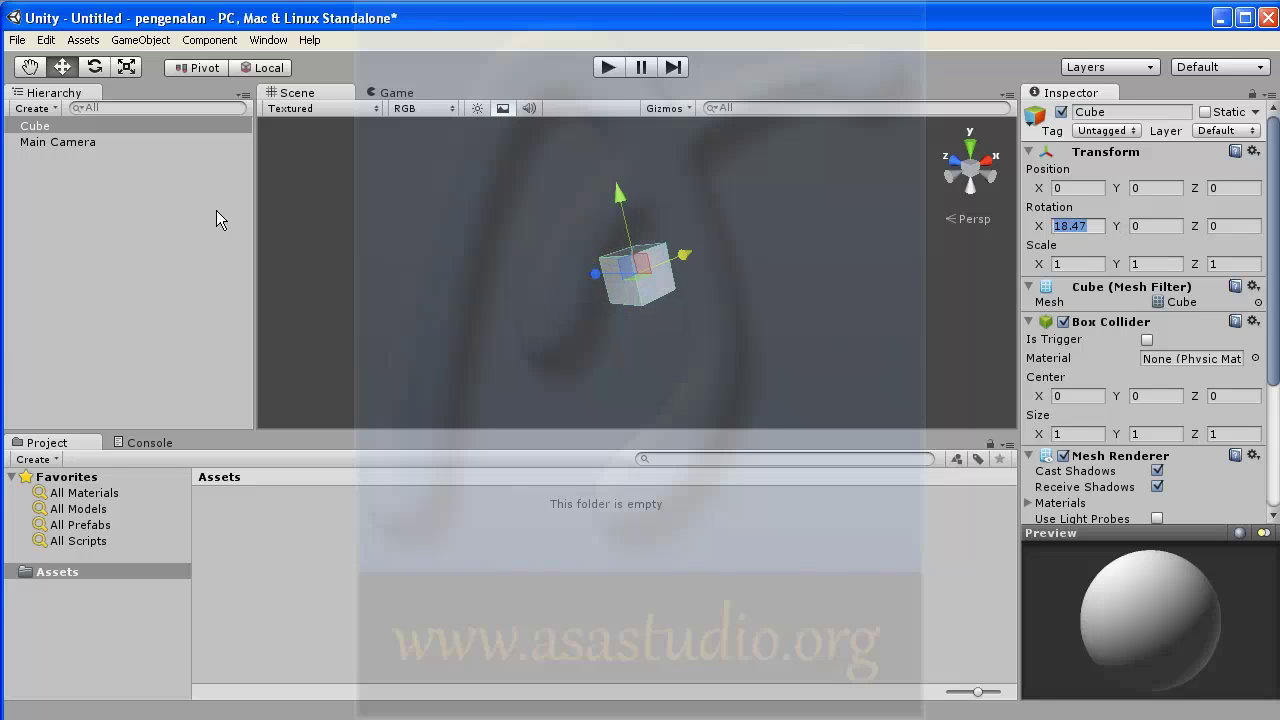
pyautogui.moveTo(1114, 228); pyautogui.dragTo(36, 217)
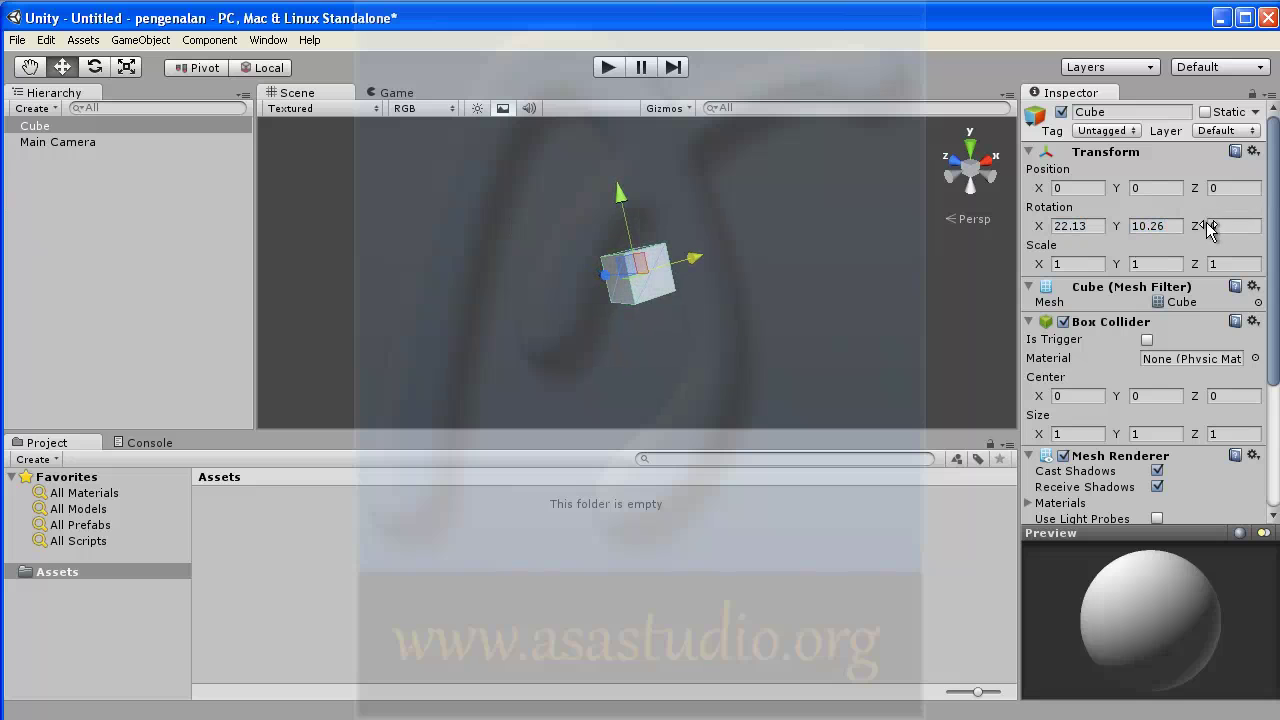
pyautogui.moveTo(1197, 230); pyautogui.dragTo(51, 190)
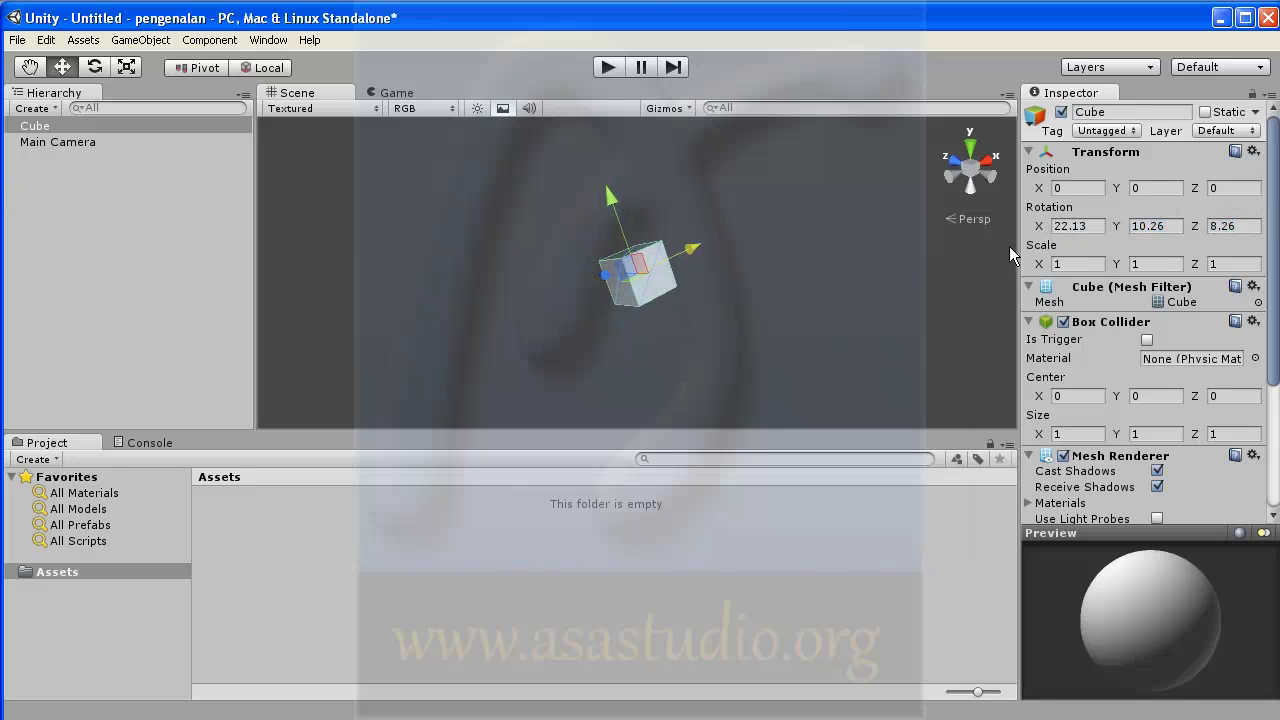
pyautogui.moveTo(1040, 270); pyautogui.dragTo(1151, 290)
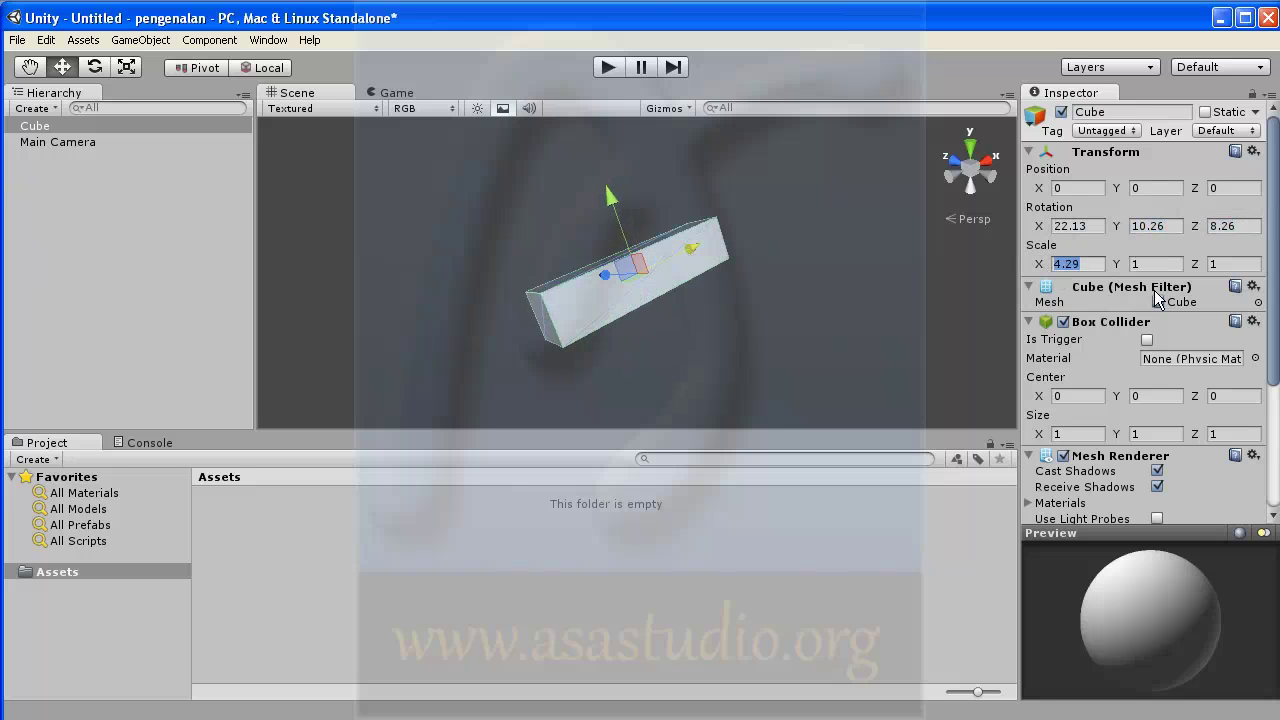
pyautogui.moveTo(1116, 264)
pyautogui.mouseDown()
pyautogui.moveTo(1250, 264)
pyautogui.moveTo(1138, 287)
pyautogui.mouseUp()
pyautogui.click(1197, 266)
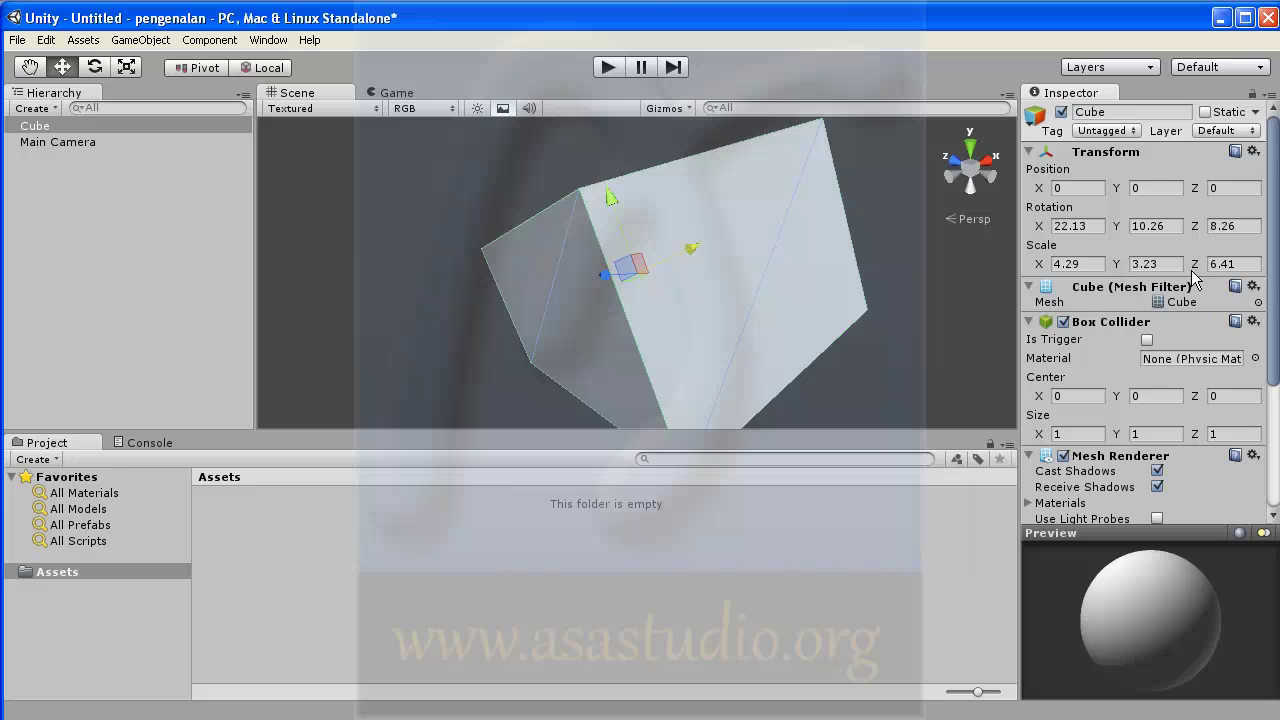
pyautogui.click(1253, 151)
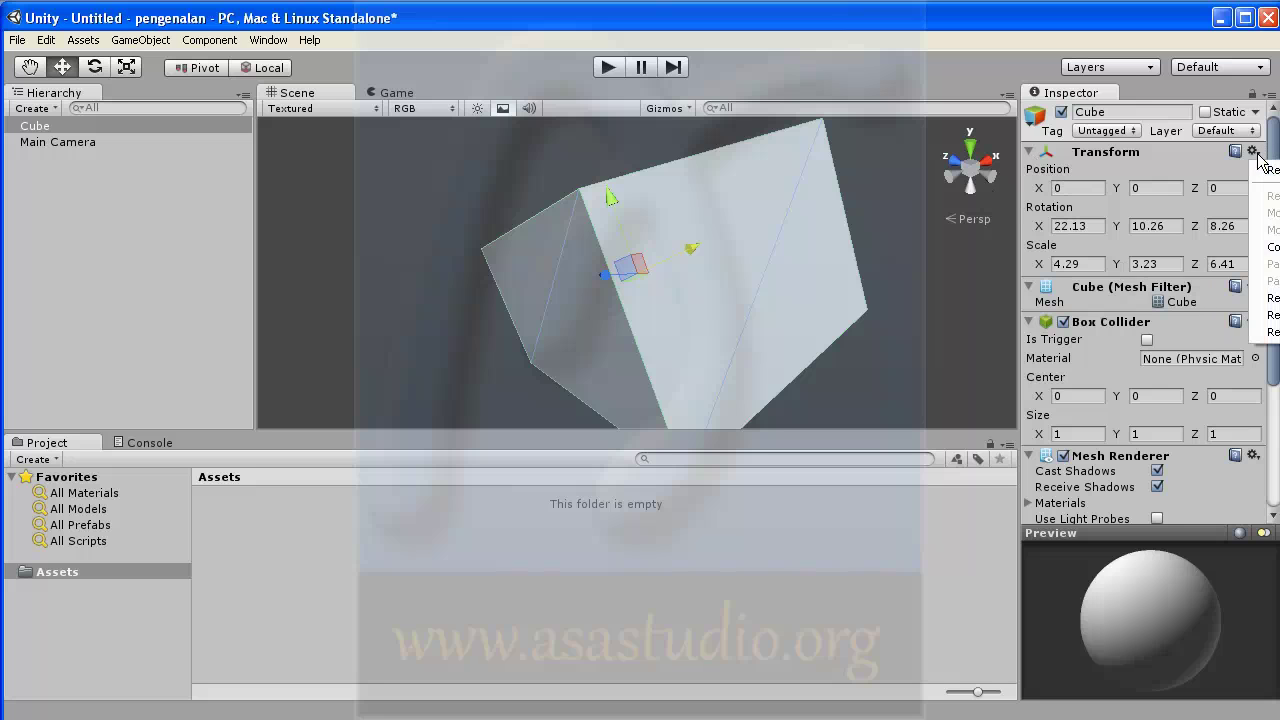
pyautogui.click(1272, 171)
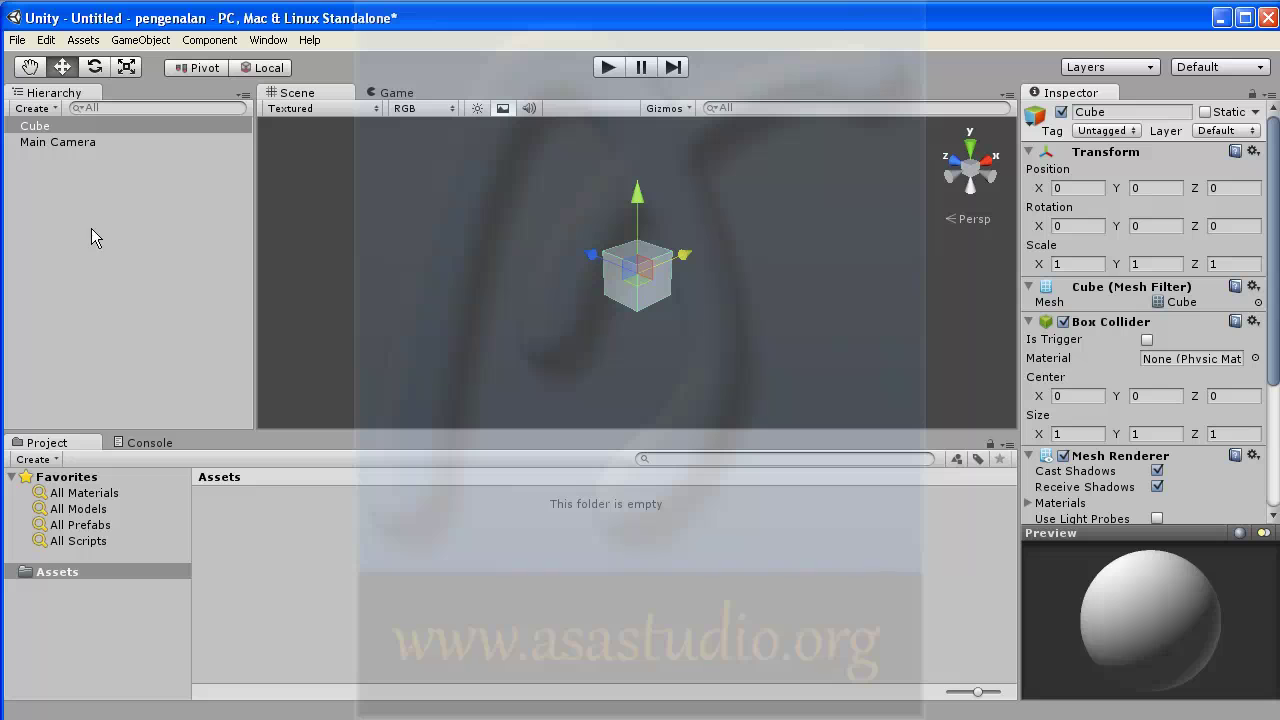
pyautogui.click(30, 126)
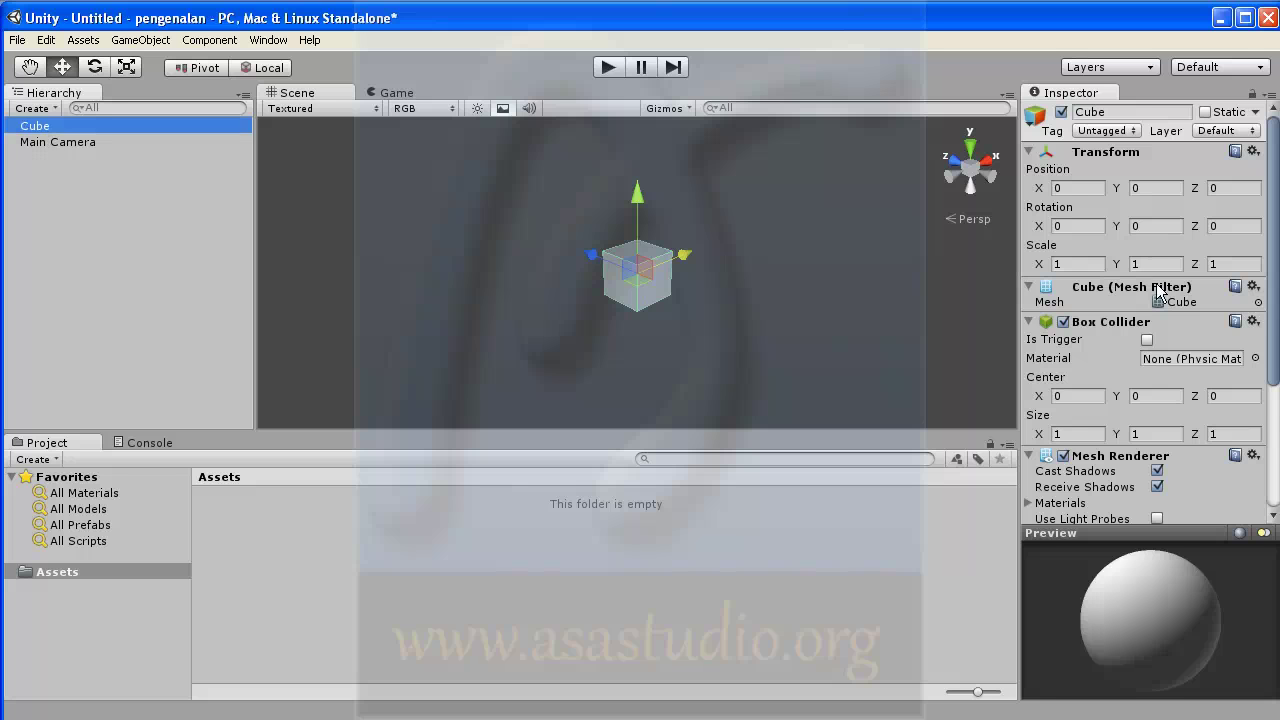
pyautogui.click(43, 145)
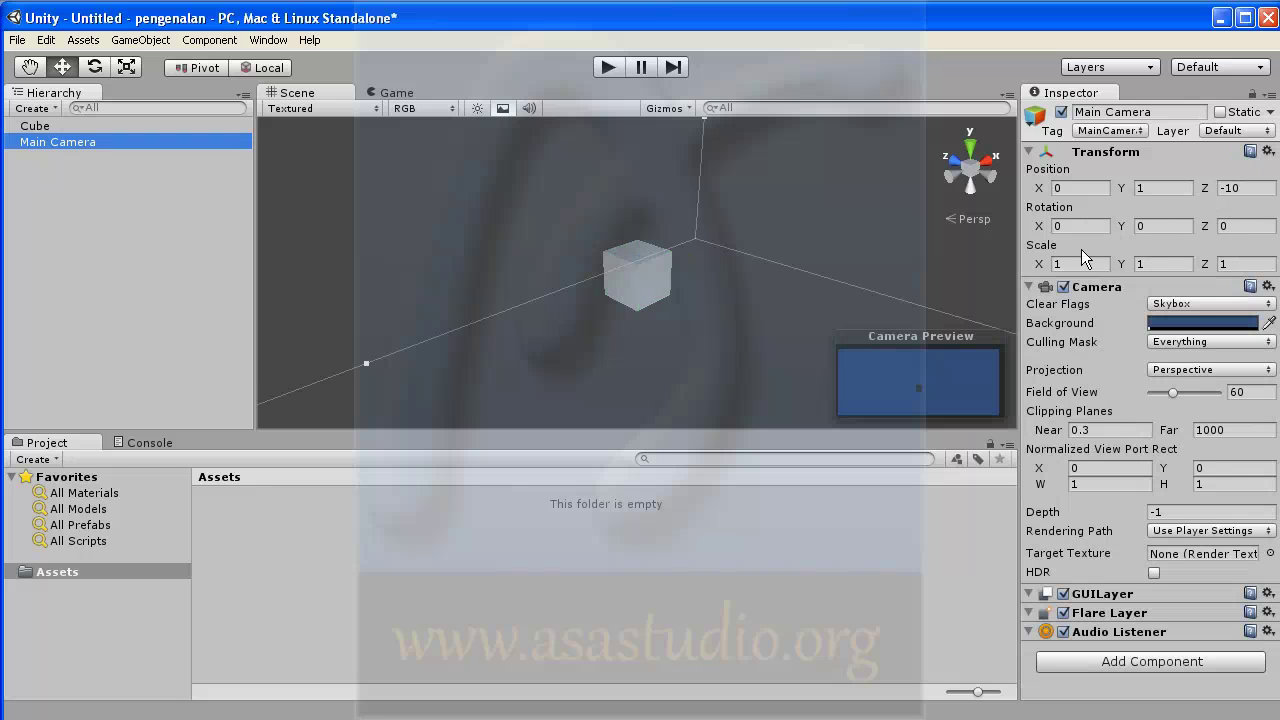
pyautogui.click(595, 215)
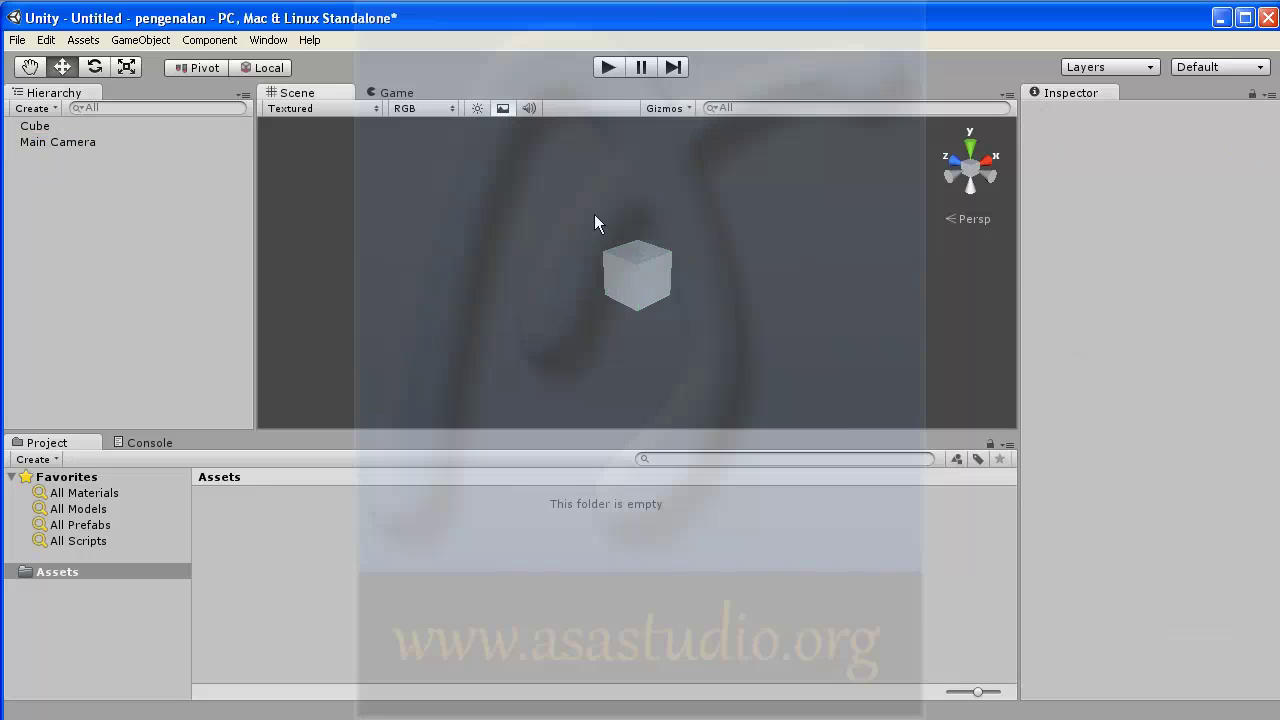
# Zoom out the Scene view, orbit slightly and pan across the scene
pyautogui.scroll(-2, 594, 214)
pyautogui.scroll(-1, 594, 214)
pyautogui.scroll(-2, 594, 214)
pyautogui.scroll(-1, 595, 215)
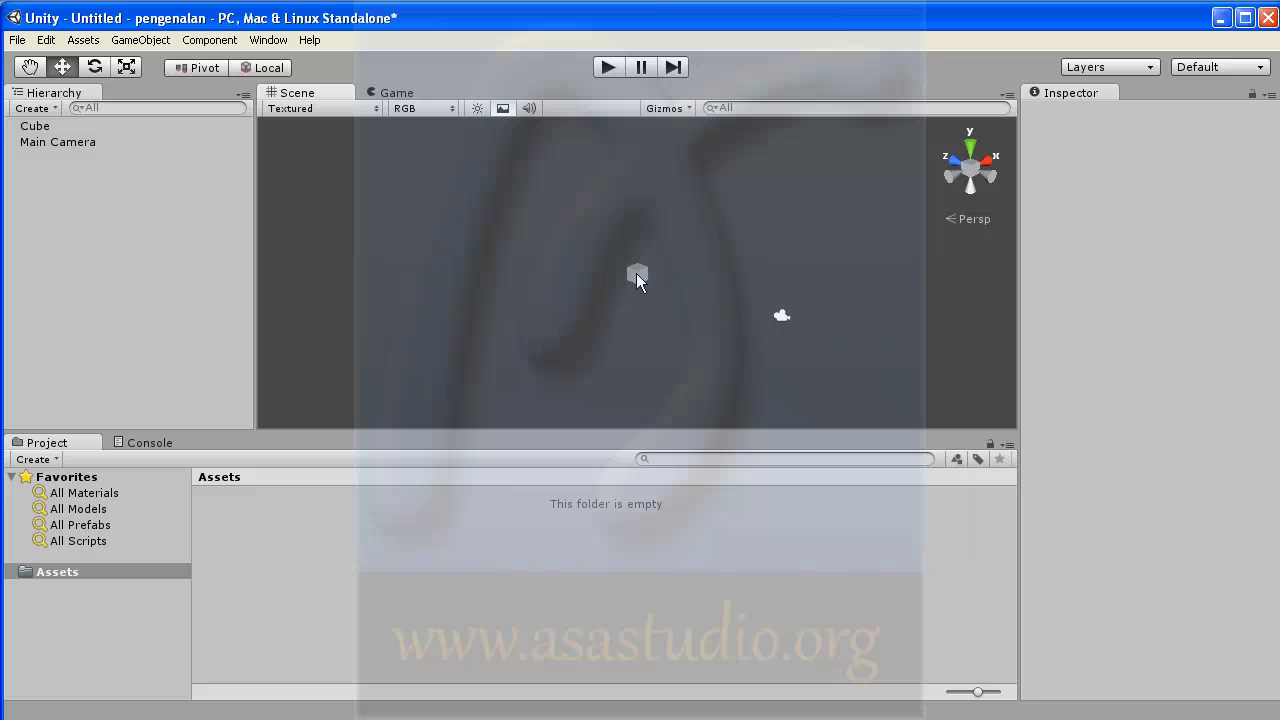
pyautogui.keyDown('alt'); pyautogui.moveTo(636, 273); pyautogui.dragTo(646, 269); pyautogui.keyUp('alt')
pyautogui.press('q')
pyautogui.moveTo(580, 270)
pyautogui.mouseDown()
pyautogui.moveTo(723, 206)
pyautogui.moveTo(491, 203)
pyautogui.moveTo(434, 266)
pyautogui.moveTo(685, 231)
pyautogui.moveTo(457, 209)
pyautogui.moveTo(460, 271)
pyautogui.moveTo(594, 177)
pyautogui.moveTo(497, 276)
pyautogui.moveTo(583, 251)
pyautogui.mouseUp()
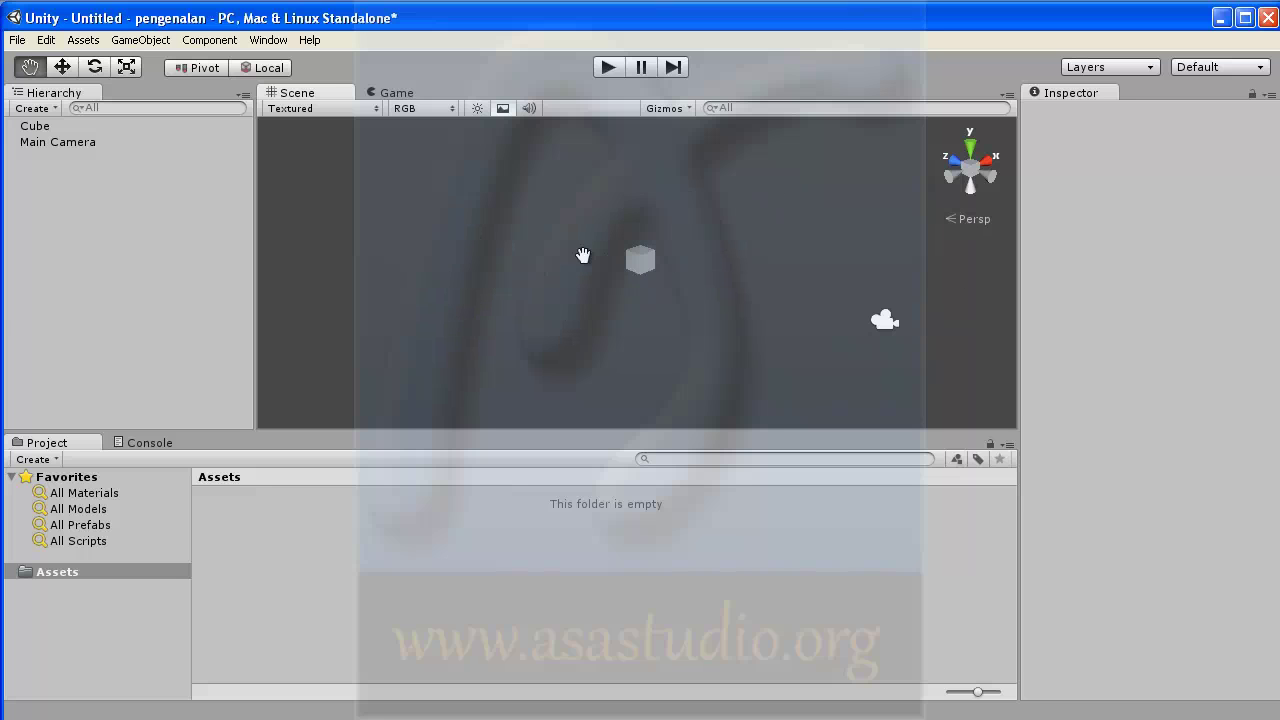
# Orbit the view and marquee-select both the Cube and the Main Camera
pyautogui.press('w')
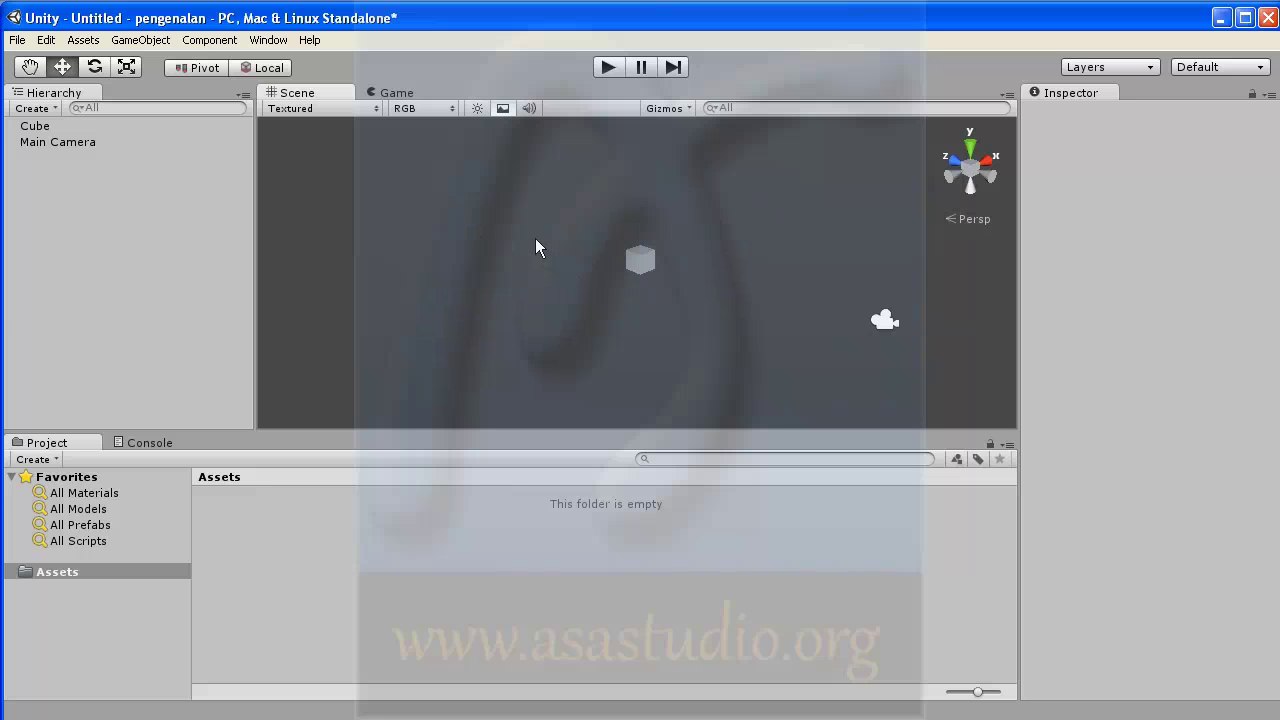
pyautogui.press('alt')
pyautogui.moveTo(528, 240)
pyautogui.keyDown('alt'); pyautogui.mouseDown()
pyautogui.moveTo(783, 194)
pyautogui.moveTo(541, 331)
pyautogui.moveTo(571, 200)
pyautogui.moveTo(786, 309)
pyautogui.moveTo(691, 360)
pyautogui.moveTo(693, 319)
pyautogui.mouseUp(); pyautogui.keyUp('alt')
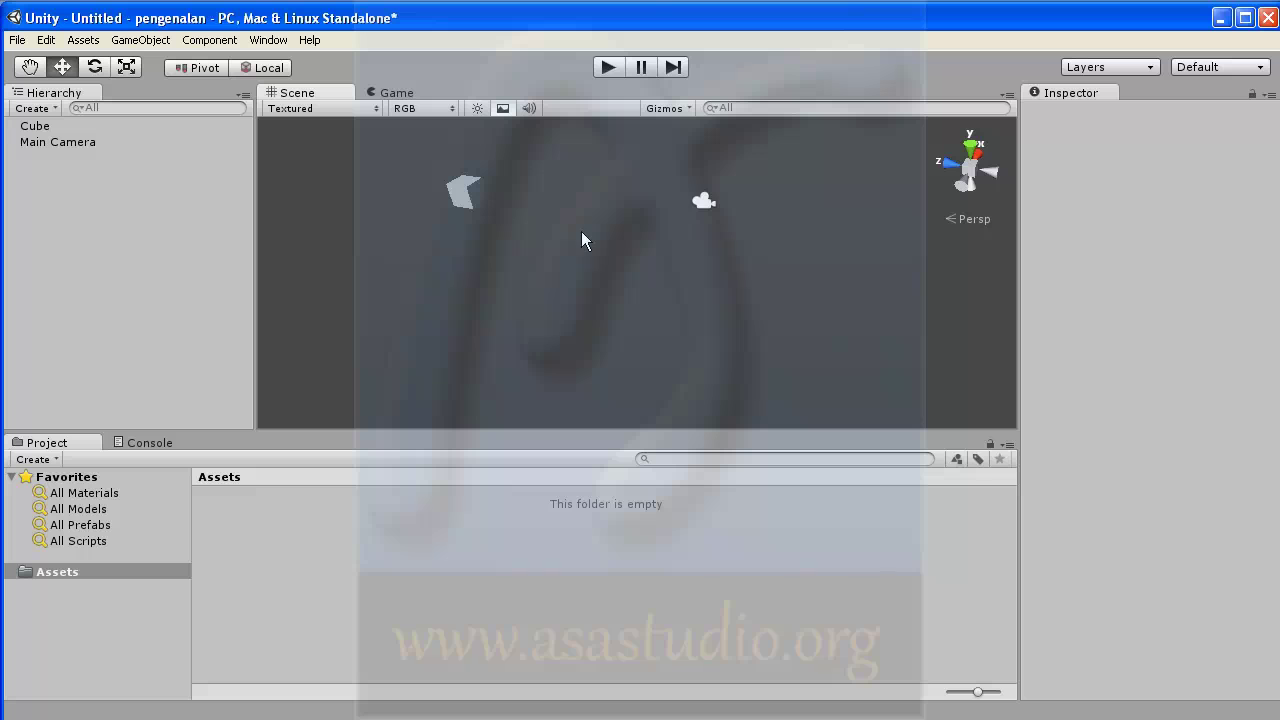
pyautogui.moveTo(422, 154)
pyautogui.mouseDown()
pyautogui.moveTo(801, 215)
pyautogui.moveTo(834, 270)
pyautogui.mouseUp()
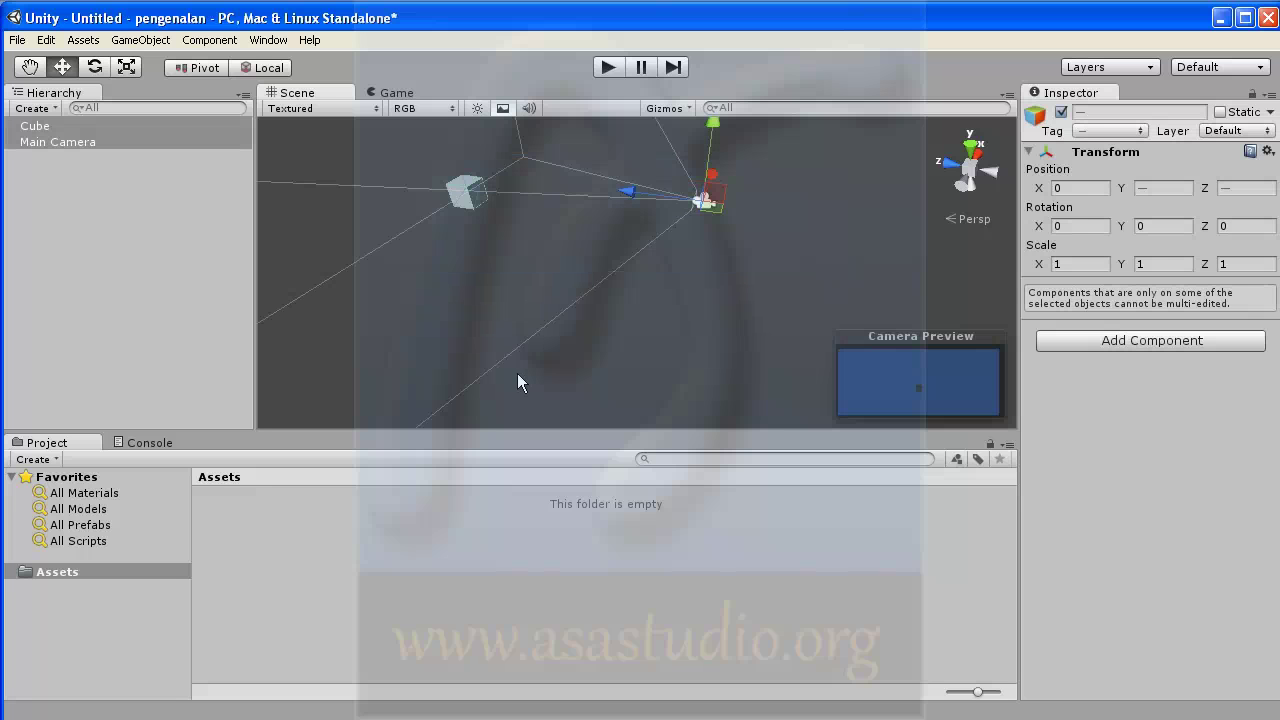
pyautogui.moveTo(521, 238)
pyautogui.mouseDown()
pyautogui.moveTo(564, 328)
pyautogui.moveTo(569, 297)
pyautogui.mouseUp()
pyautogui.press('w')
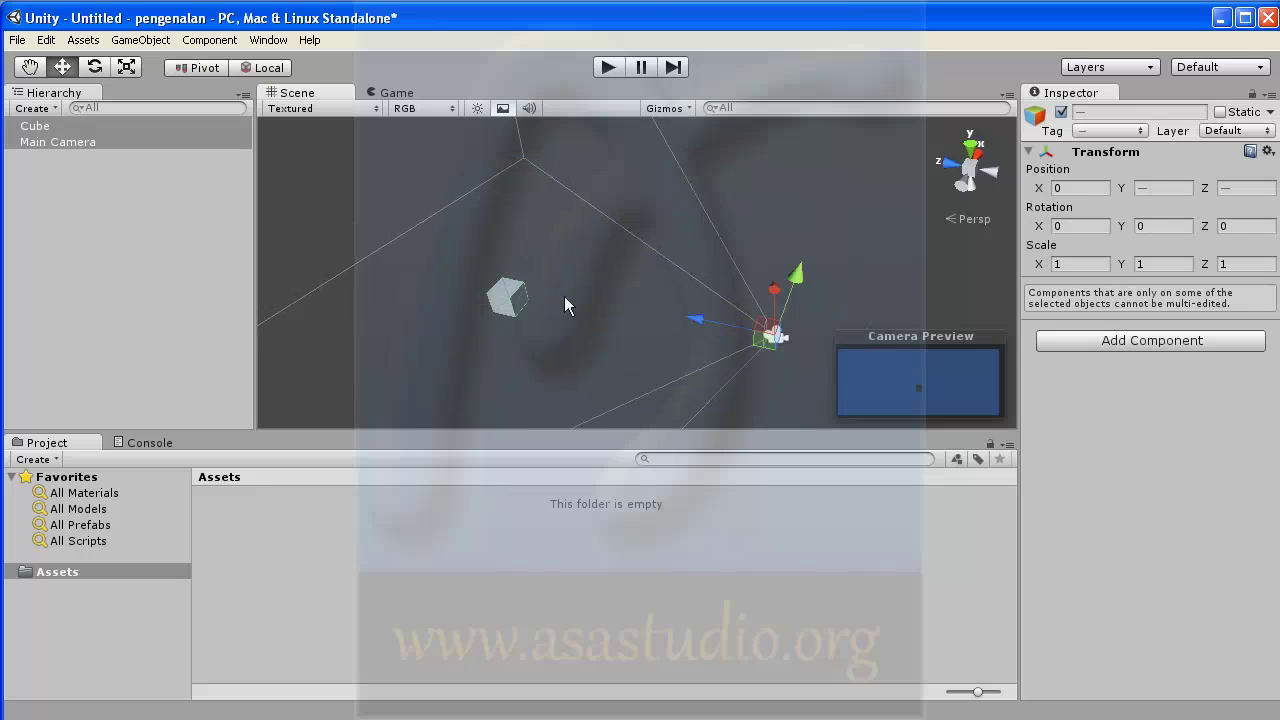
pyautogui.moveTo(564, 296)
pyautogui.keyDown('alt'); pyautogui.mouseDown()
pyautogui.moveTo(566, 364)
pyautogui.moveTo(501, 329)
pyautogui.mouseUp(); pyautogui.keyUp('alt')
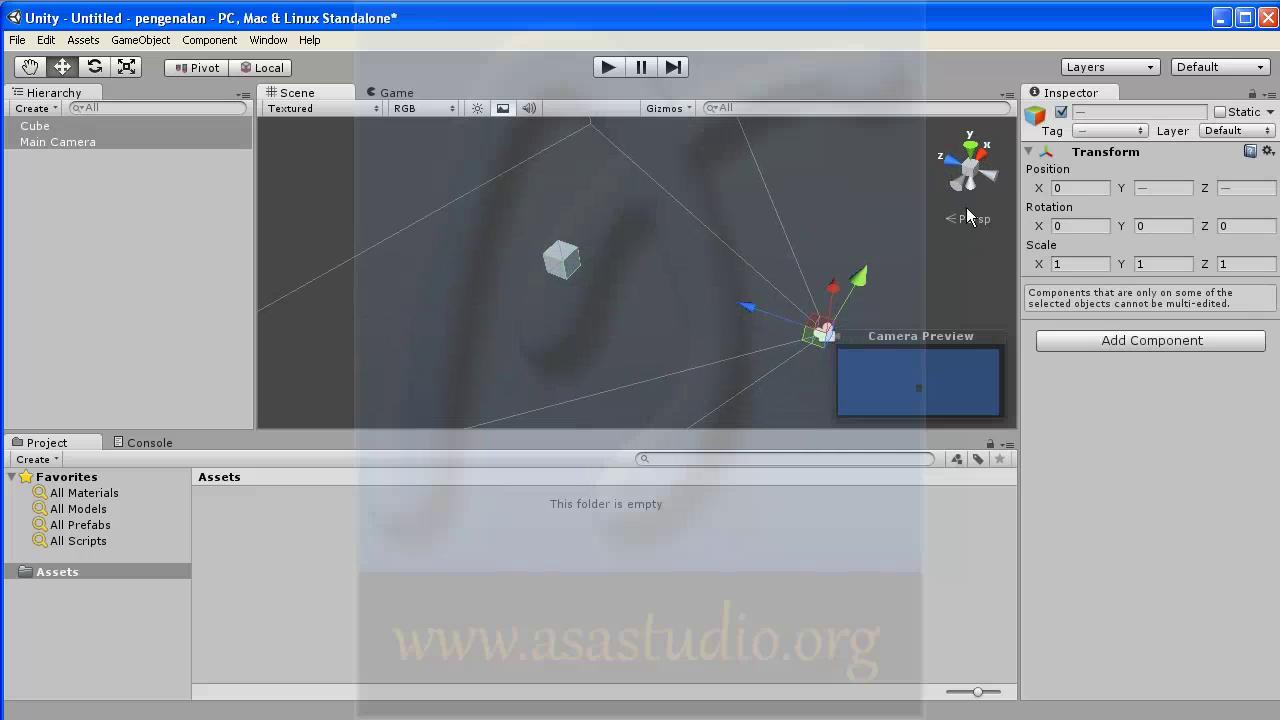
# View the scene from the top, front and bottom, toggling between orthographic and perspective projection
pyautogui.click(970, 150)
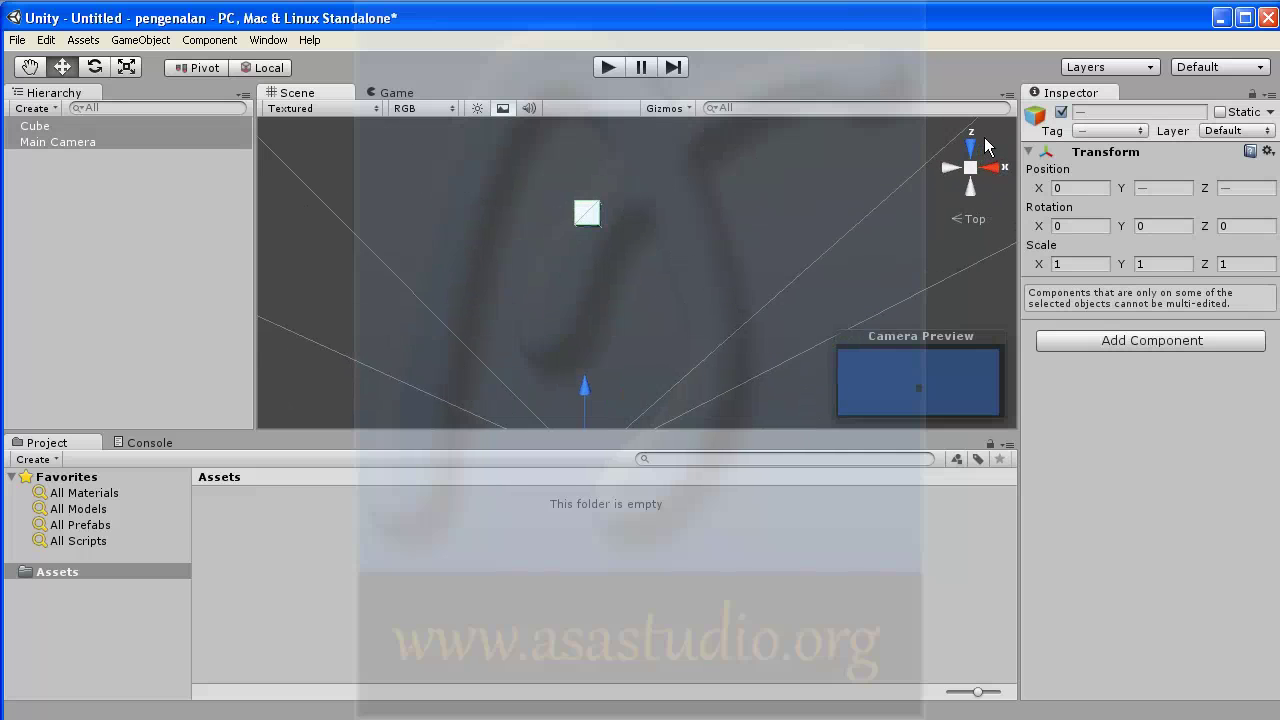
pyautogui.click(970, 184)
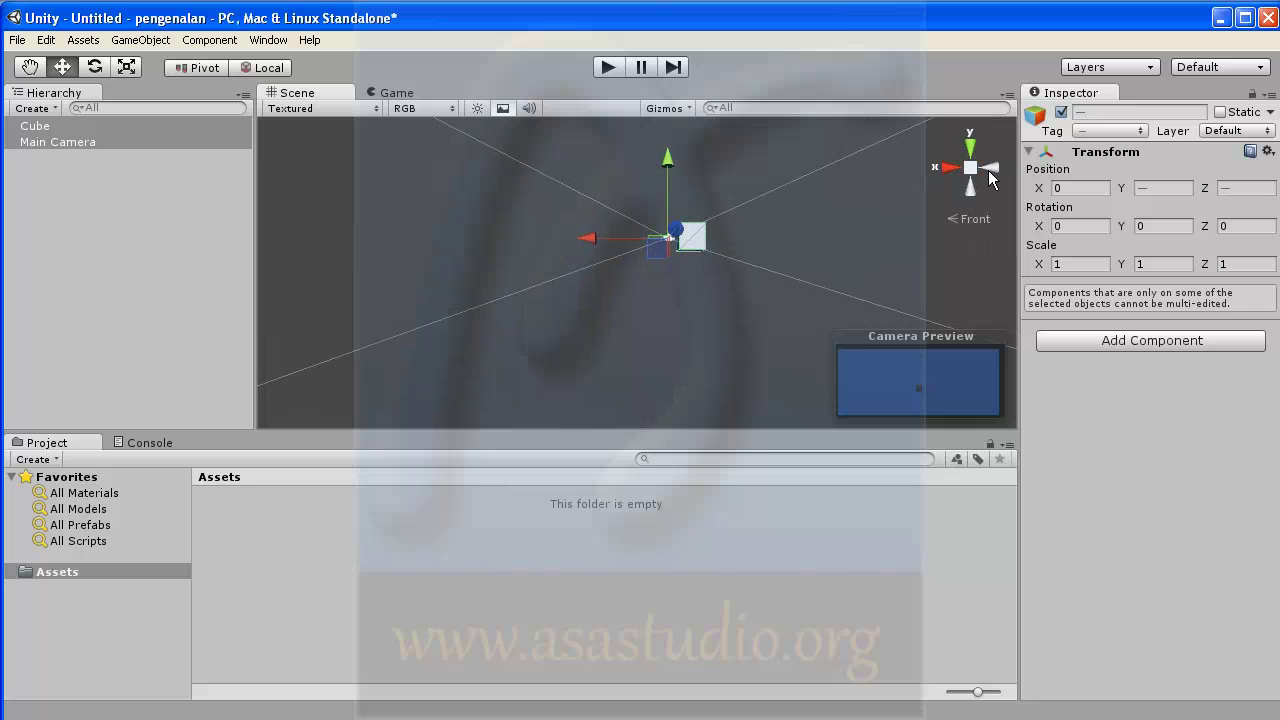
pyautogui.click(969, 188)
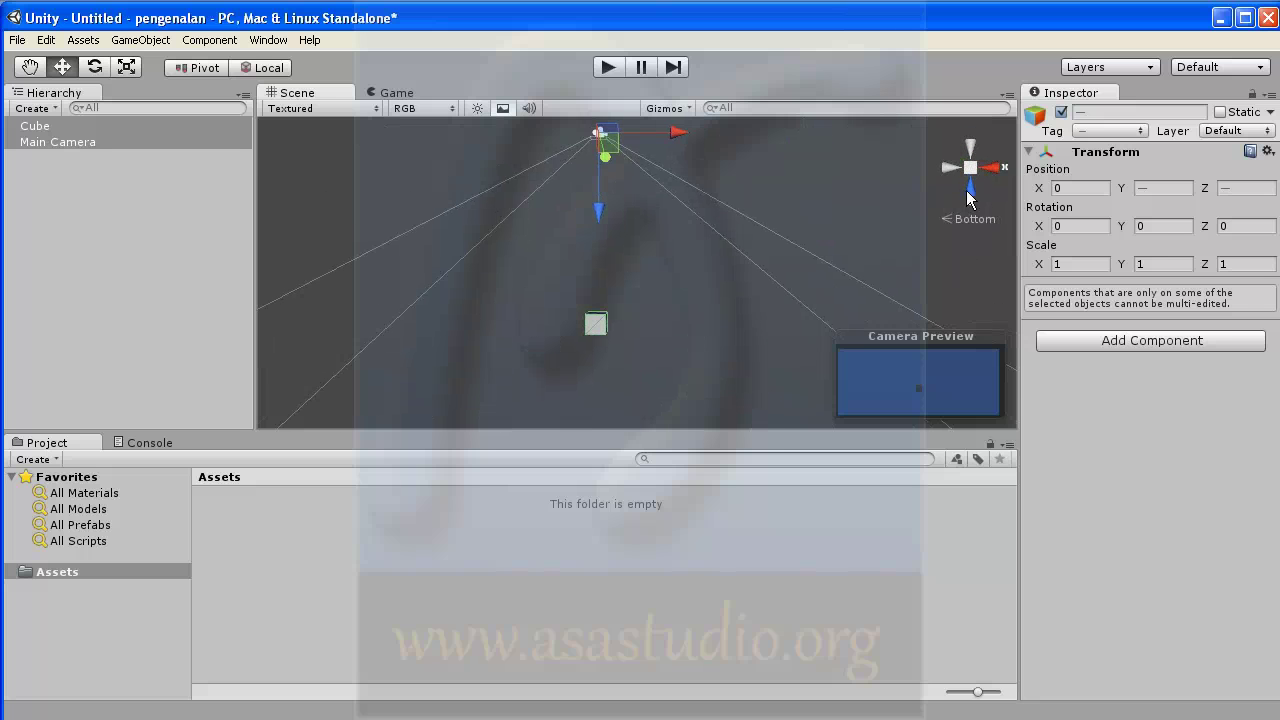
pyautogui.click(971, 167)
pyautogui.click(976, 221)
pyautogui.click(965, 220)
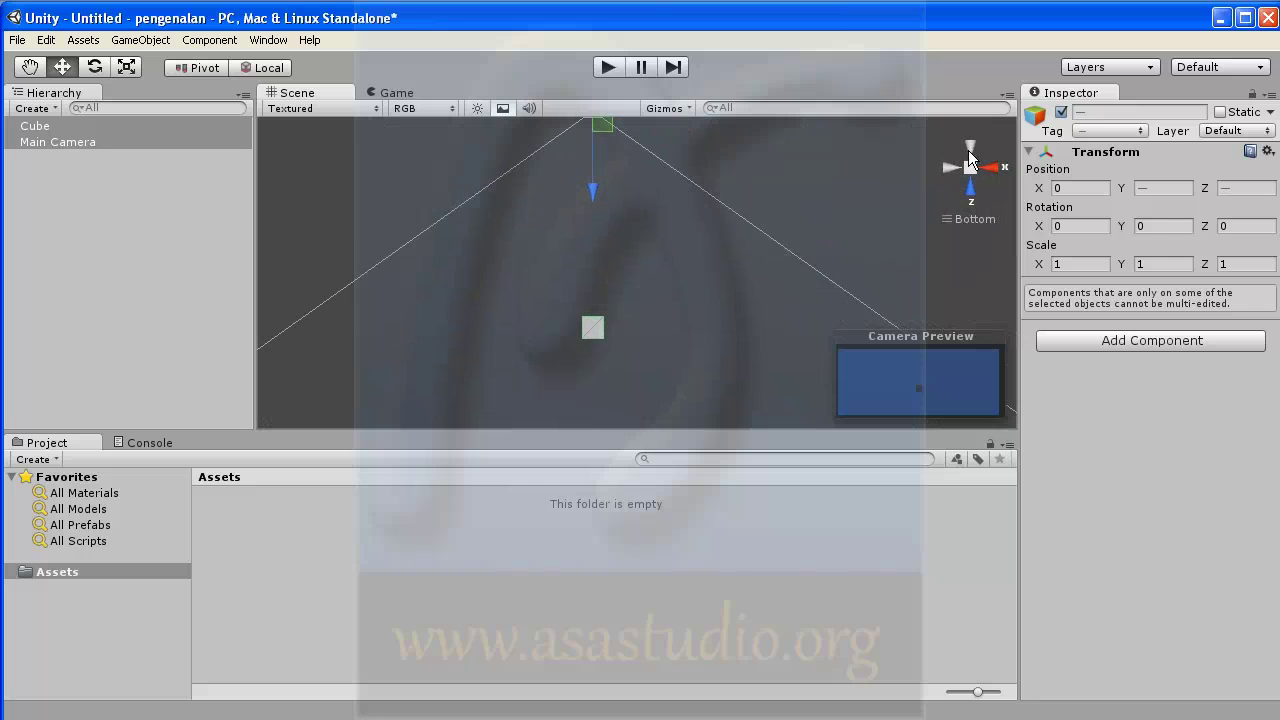
# Switch to the left view, then a perspective back view, and clear the Cube and Main Camera selection
pyautogui.click(969, 189)
pyautogui.click(971, 189)
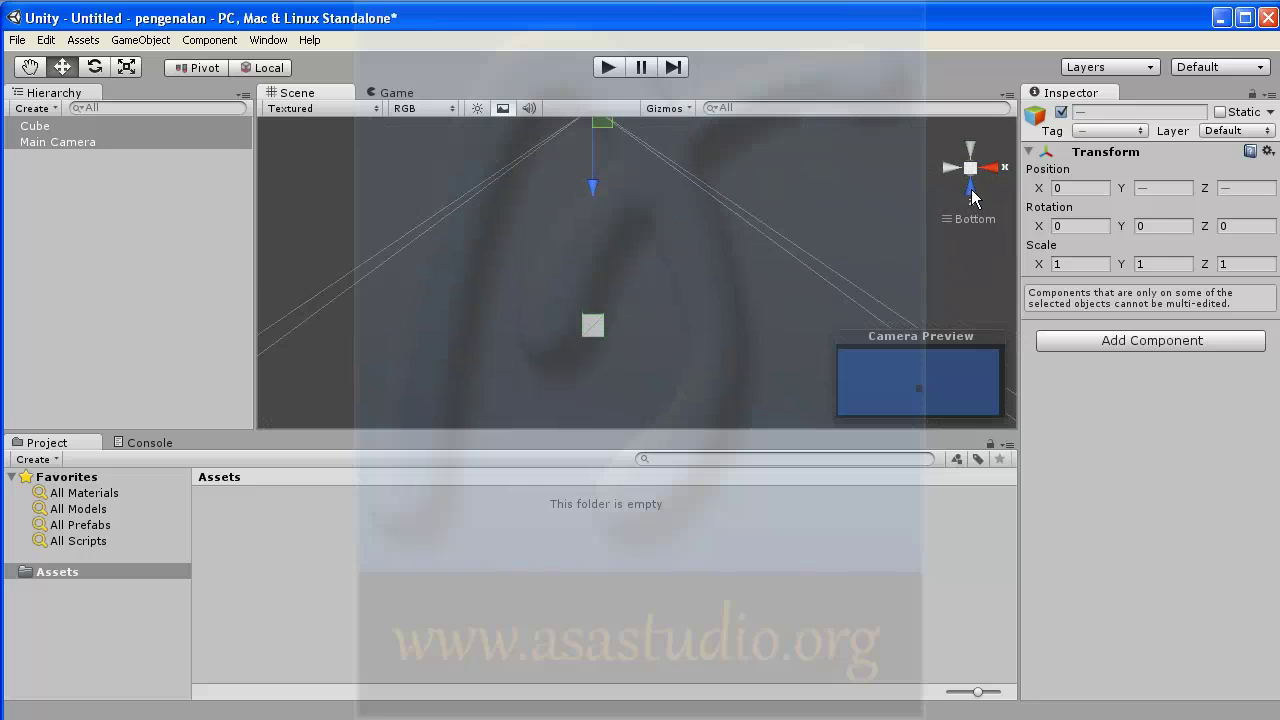
pyautogui.click(955, 170)
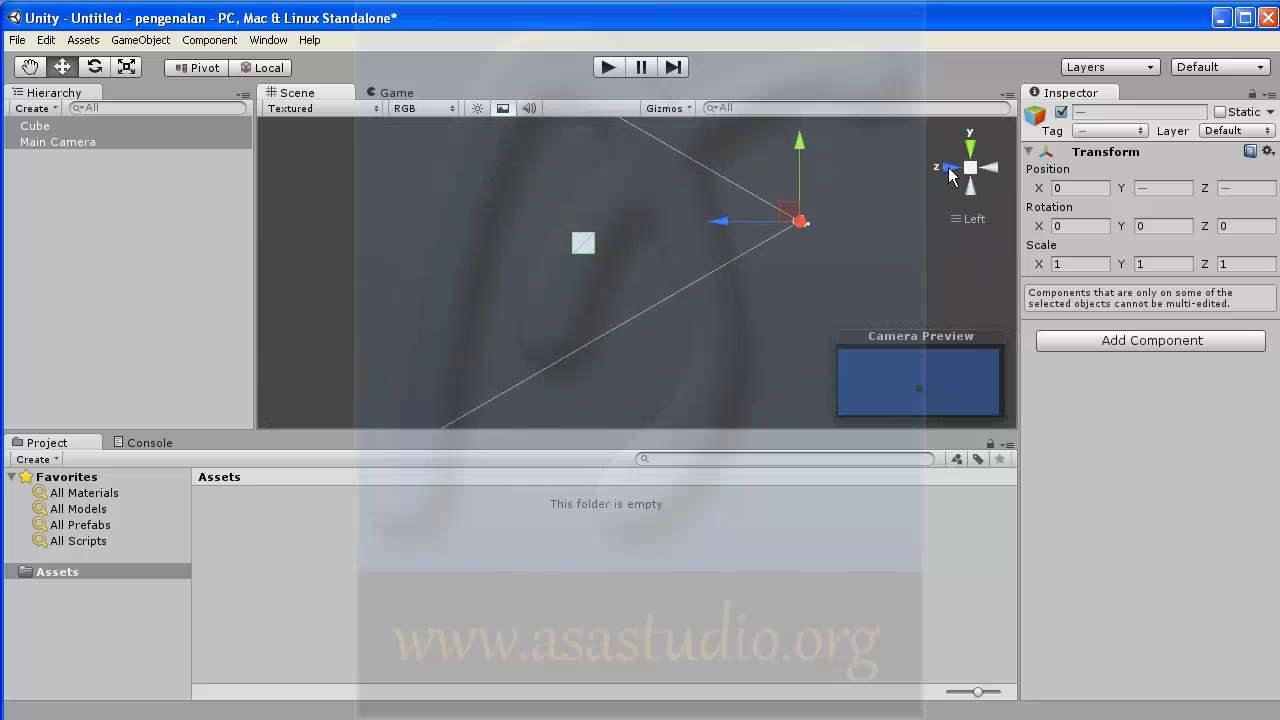
pyautogui.click(966, 220)
pyautogui.click(958, 220)
pyautogui.click(992, 168)
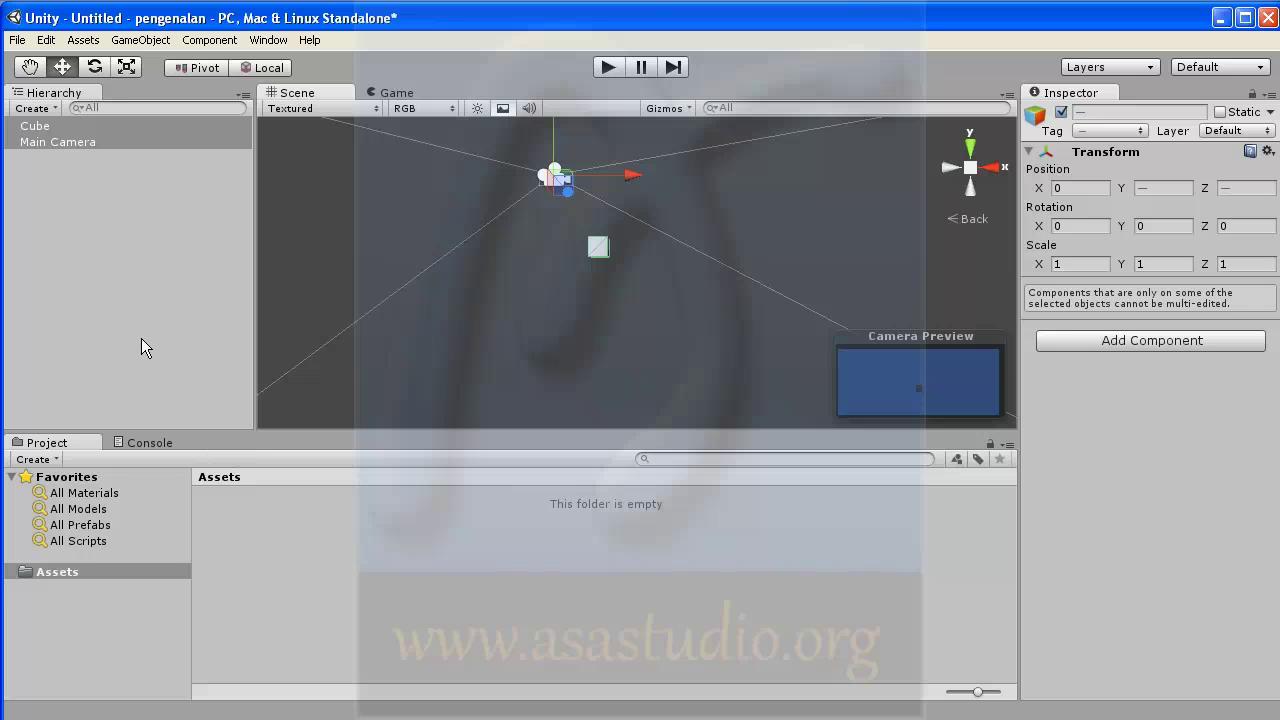
pyautogui.click(96, 274)
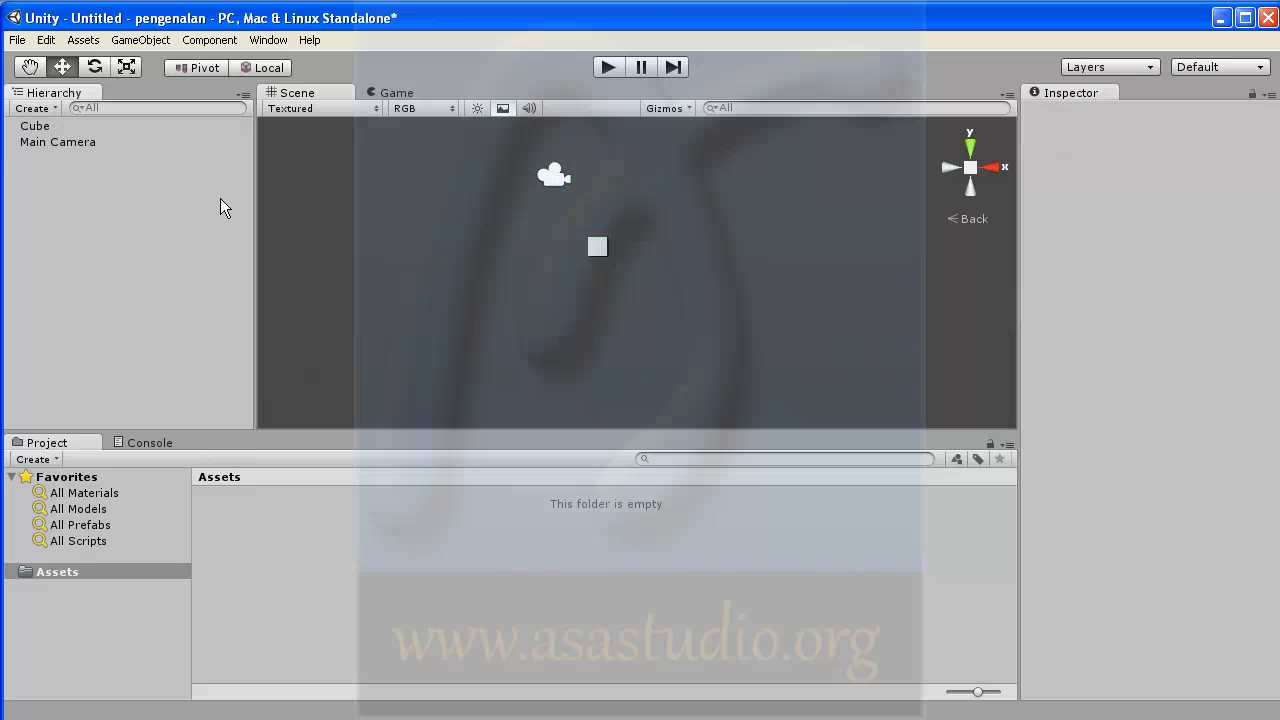
# Choose File > Save Scene for the untitled pengenalan scene
pyautogui.click(18, 44)
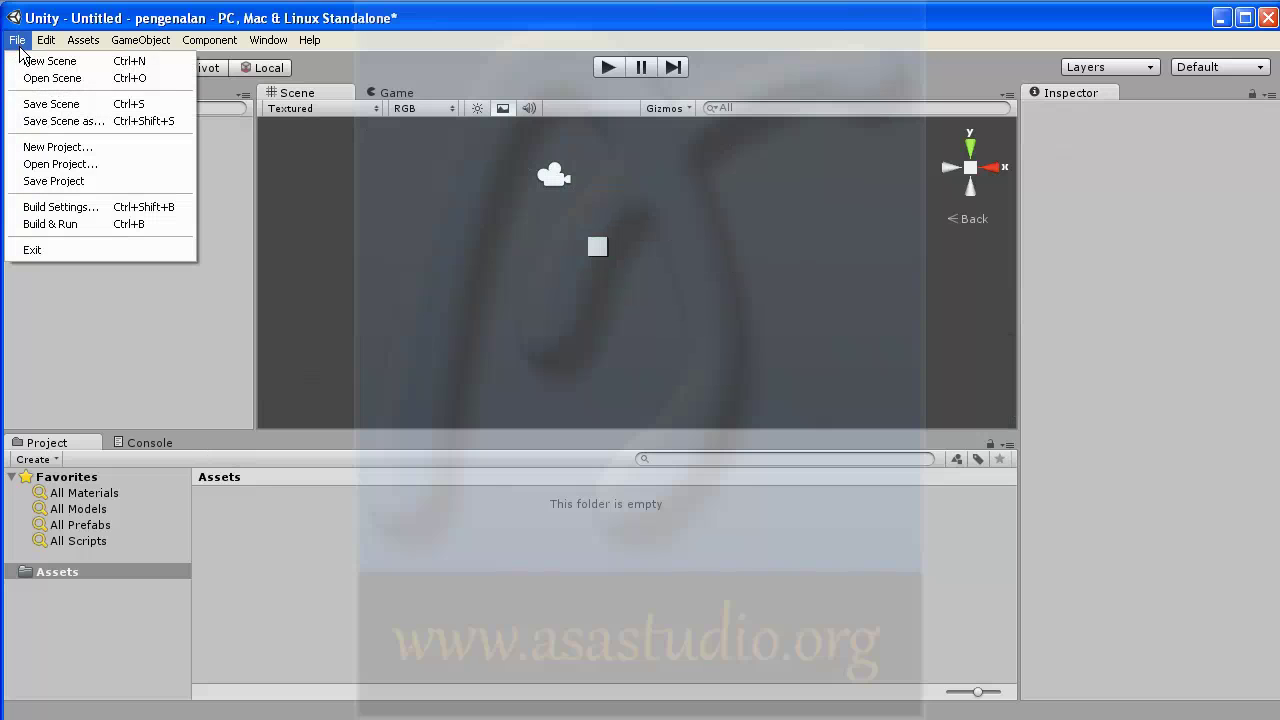
pyautogui.click(36, 106)
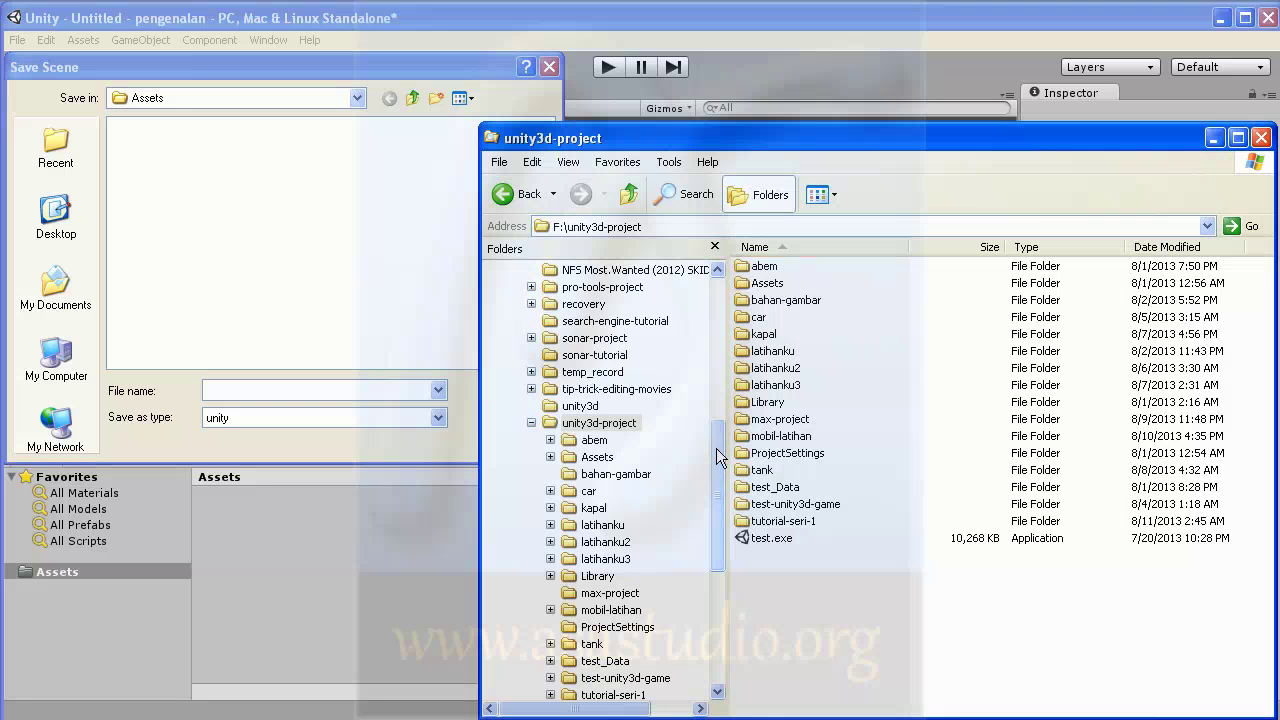
# Delete the unused New Folder from tutorial-seri-1 in Explorer
pyautogui.moveTo(717, 450); pyautogui.dragTo(719, 476)
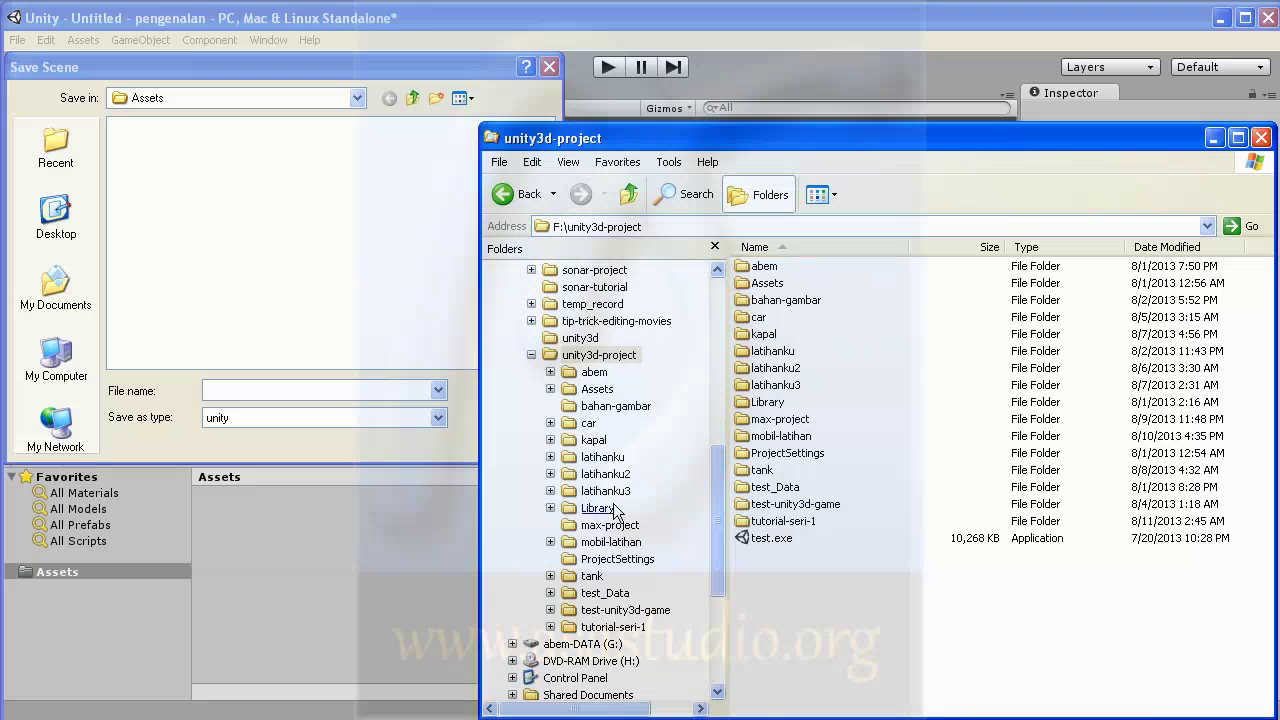
pyautogui.click(613, 627)
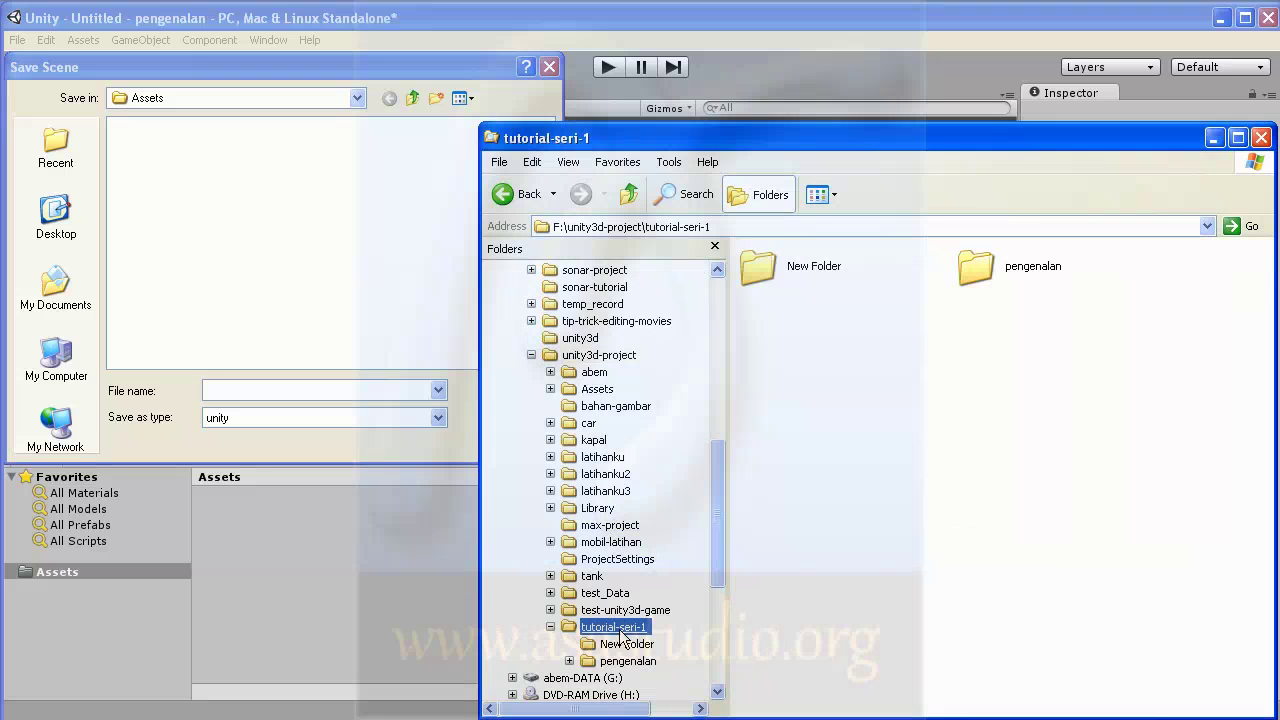
pyautogui.click(785, 266)
pyautogui.press('Delete')
pyautogui.press('Return')
# Open the pengenalan project folder, look inside Library, and return to pengenalan
pyautogui.moveTo(766, 263)
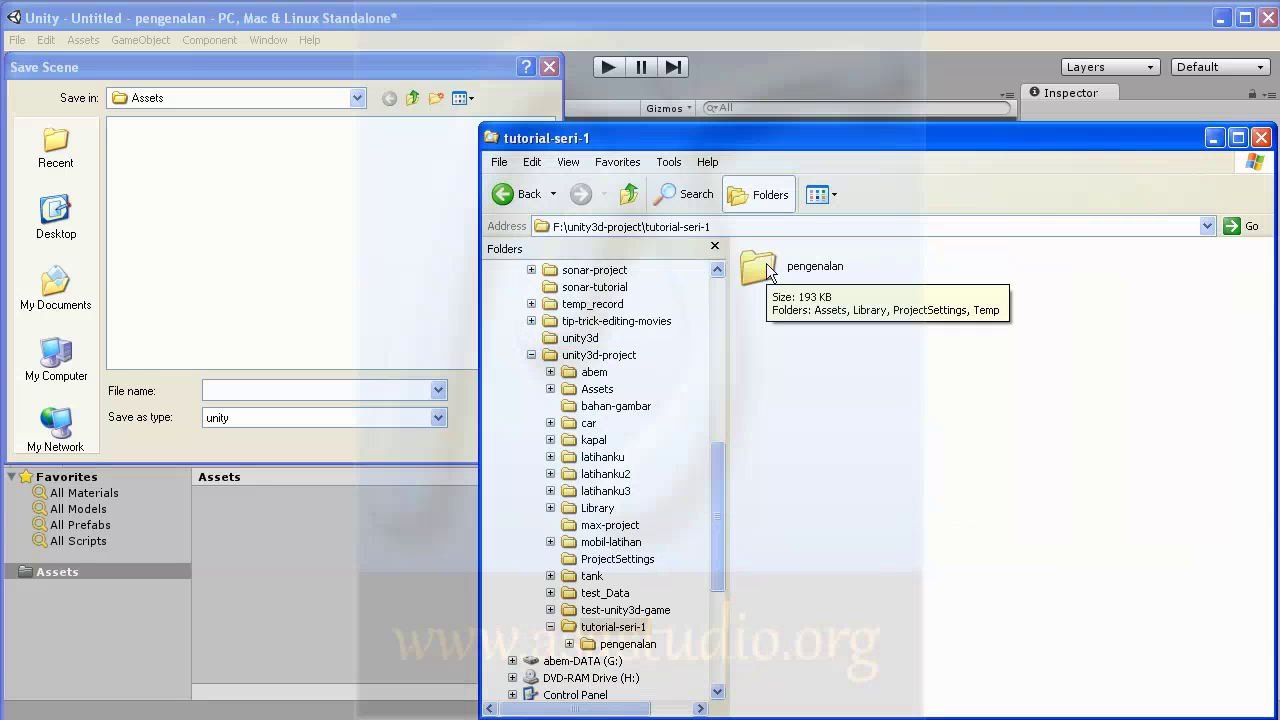
pyautogui.doubleClick(766, 263)
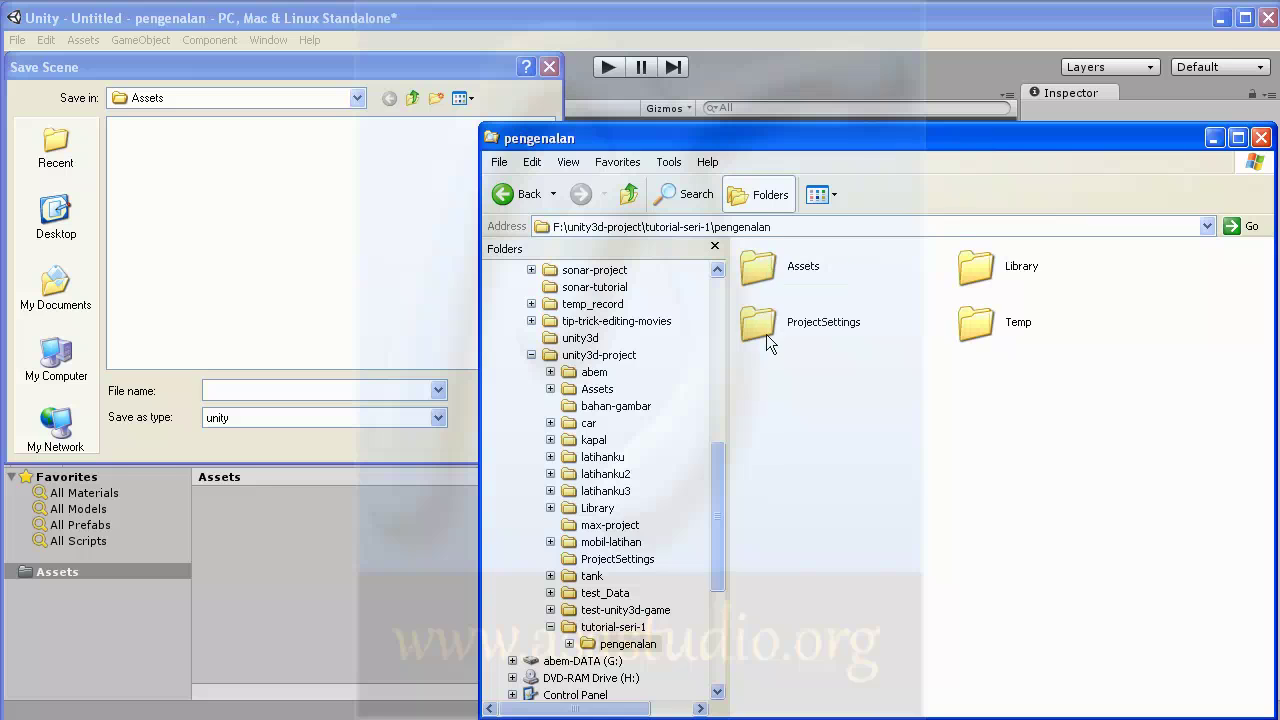
pyautogui.click(756, 272)
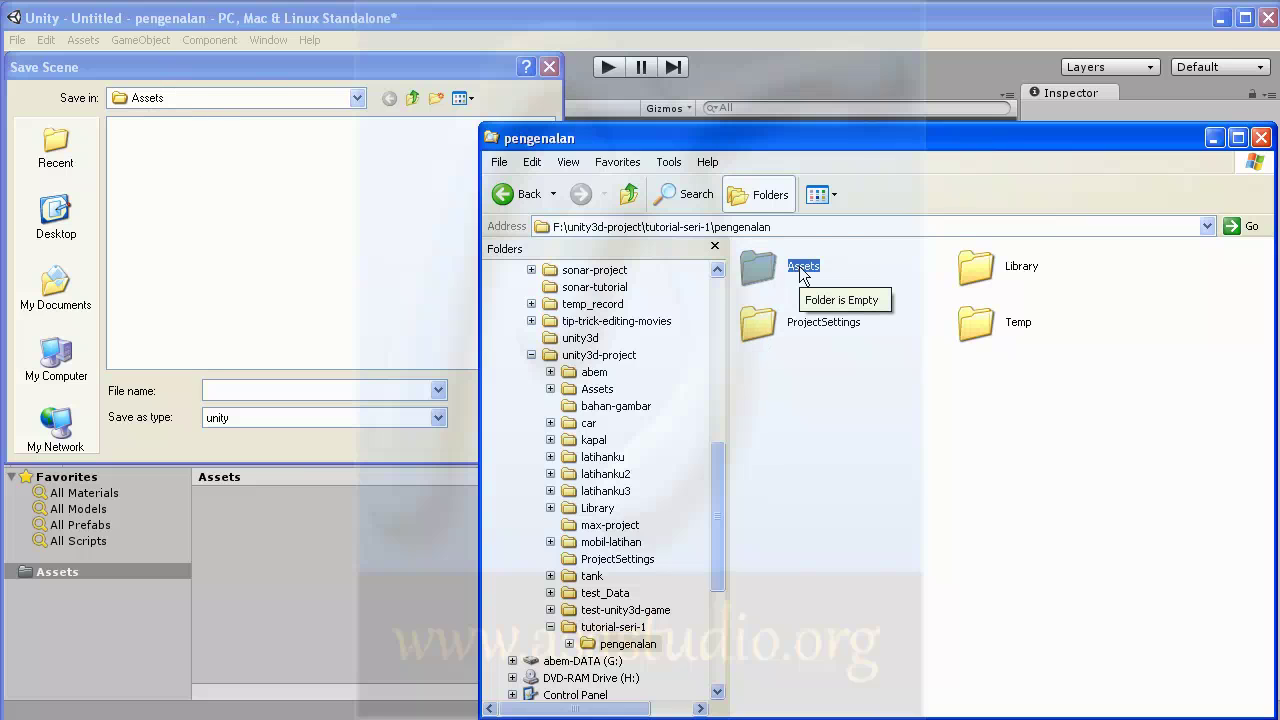
pyautogui.doubleClick(975, 268)
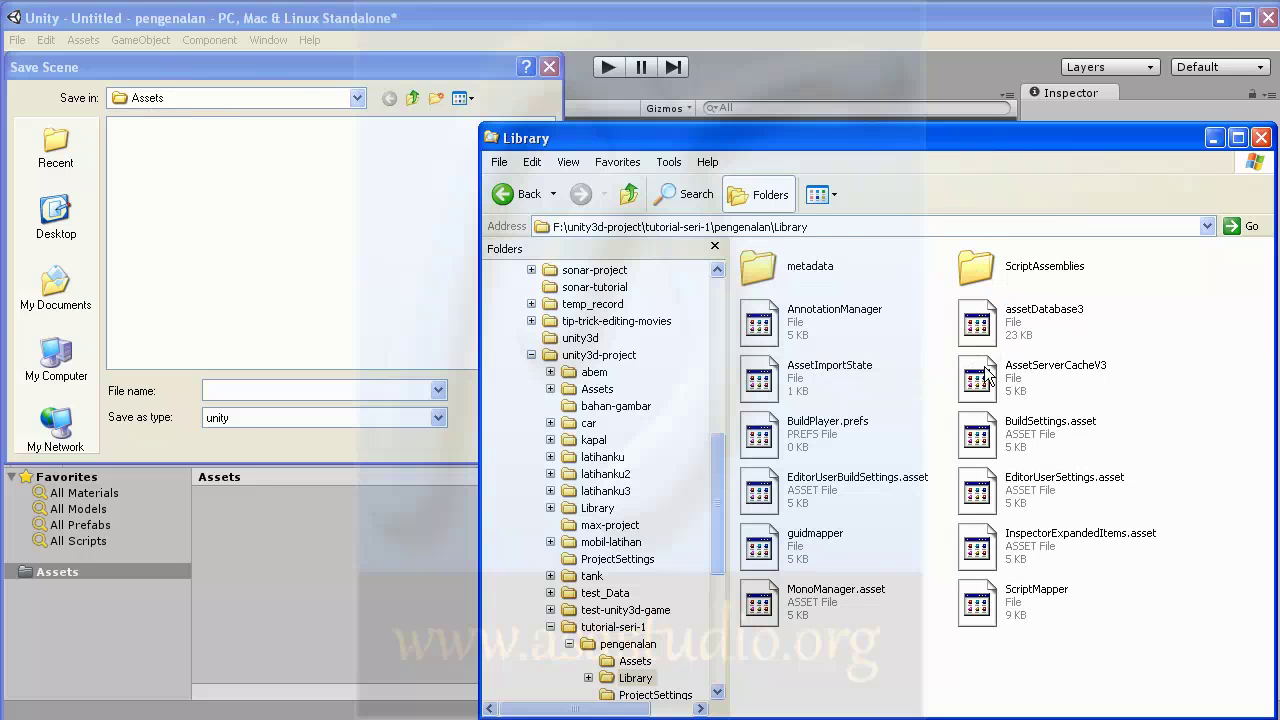
pyautogui.click(629, 194)
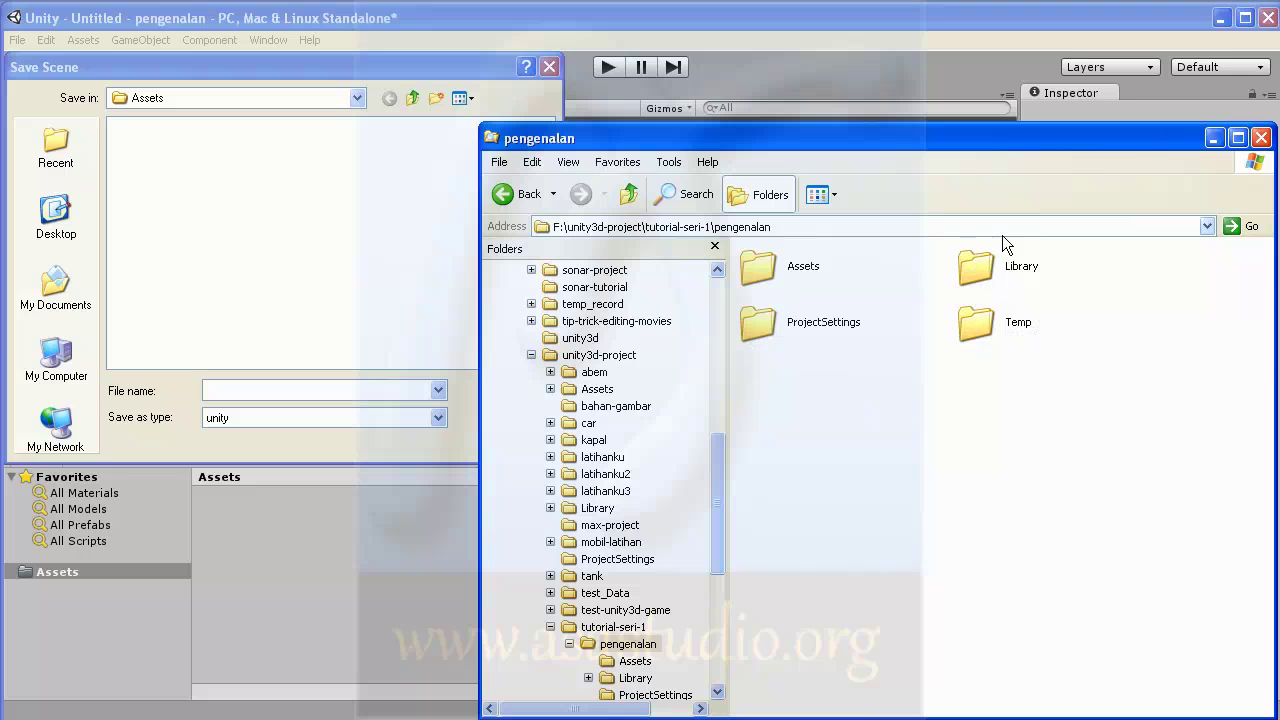
pyautogui.moveTo(770, 277)
# Create a folder named Scene under Assets and open it as the save location
pyautogui.click(196, 65)
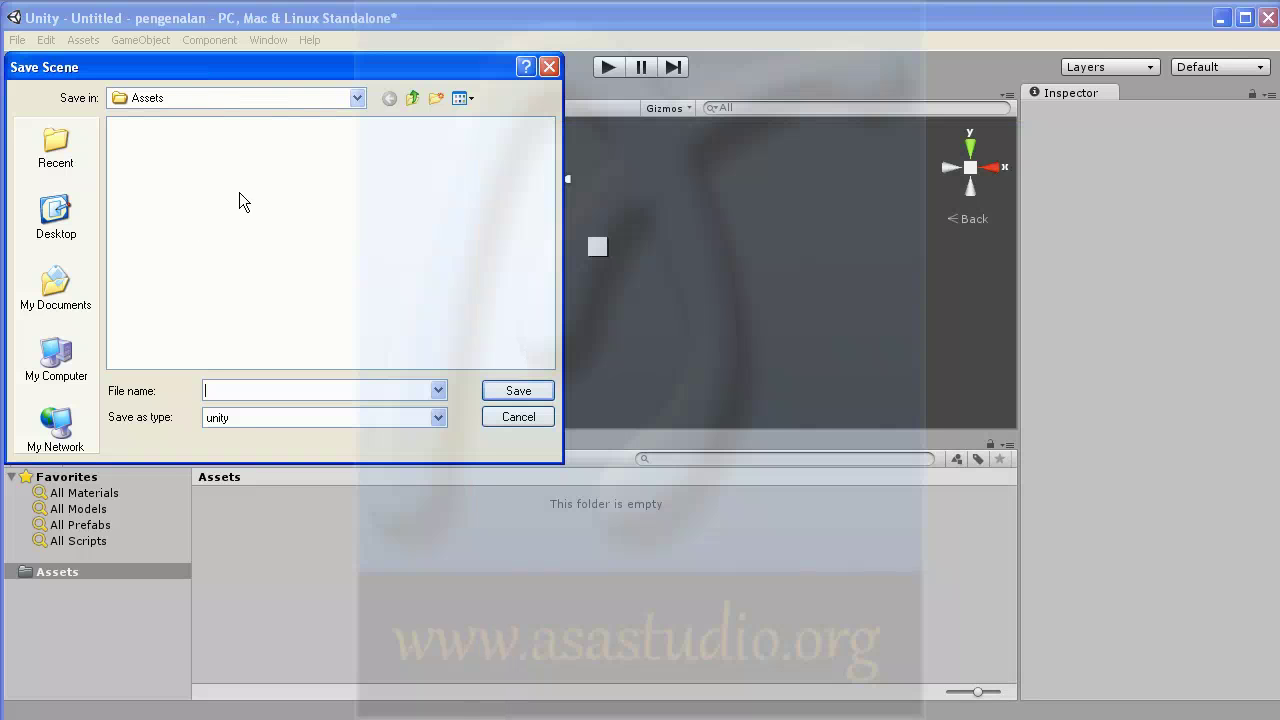
pyautogui.click(438, 98)
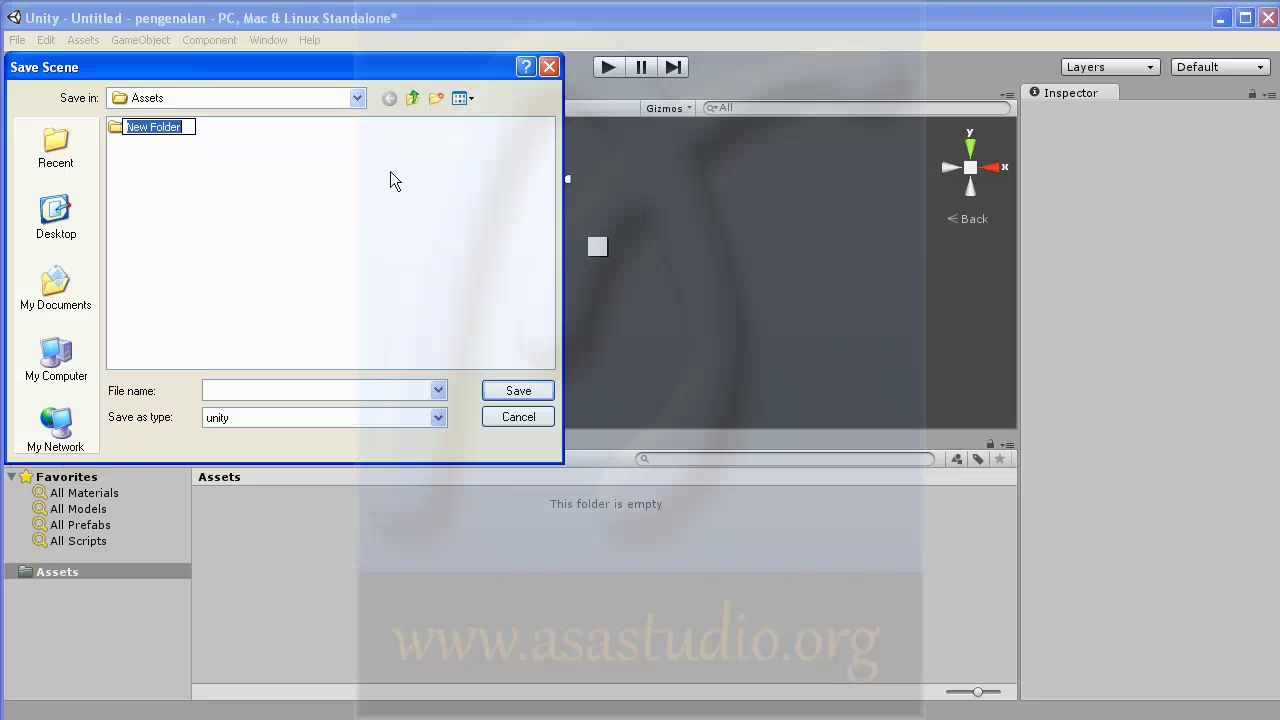
pyautogui.write('Scene')
pyautogui.click(390, 172)
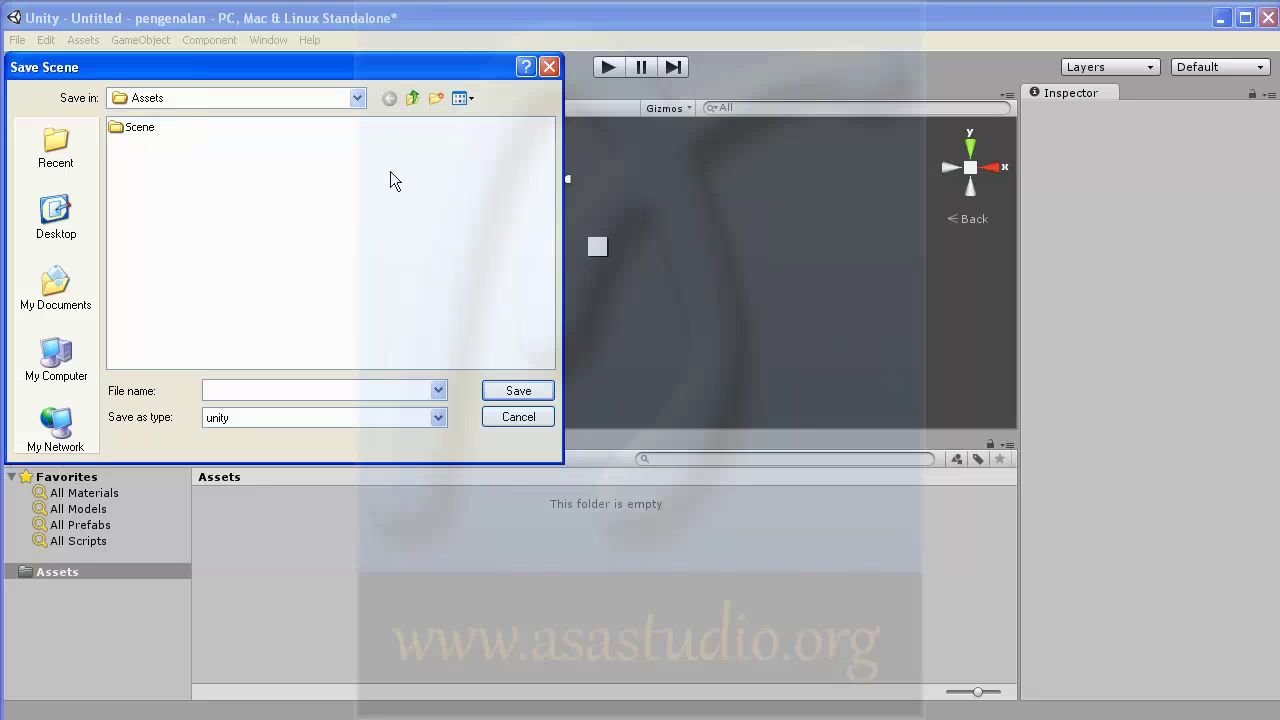
pyautogui.doubleClick(143, 130)
# Name the file tuts1 and save the scene
pyautogui.write('ser')
pyautogui.hotkey('shift', 'Left')
pyautogui.hotkey('shift', 'Left')
pyautogui.hotkey('shift', 'Left')
pyautogui.write('tut')
pyautogui.write('s')
pyautogui.click(527, 389)
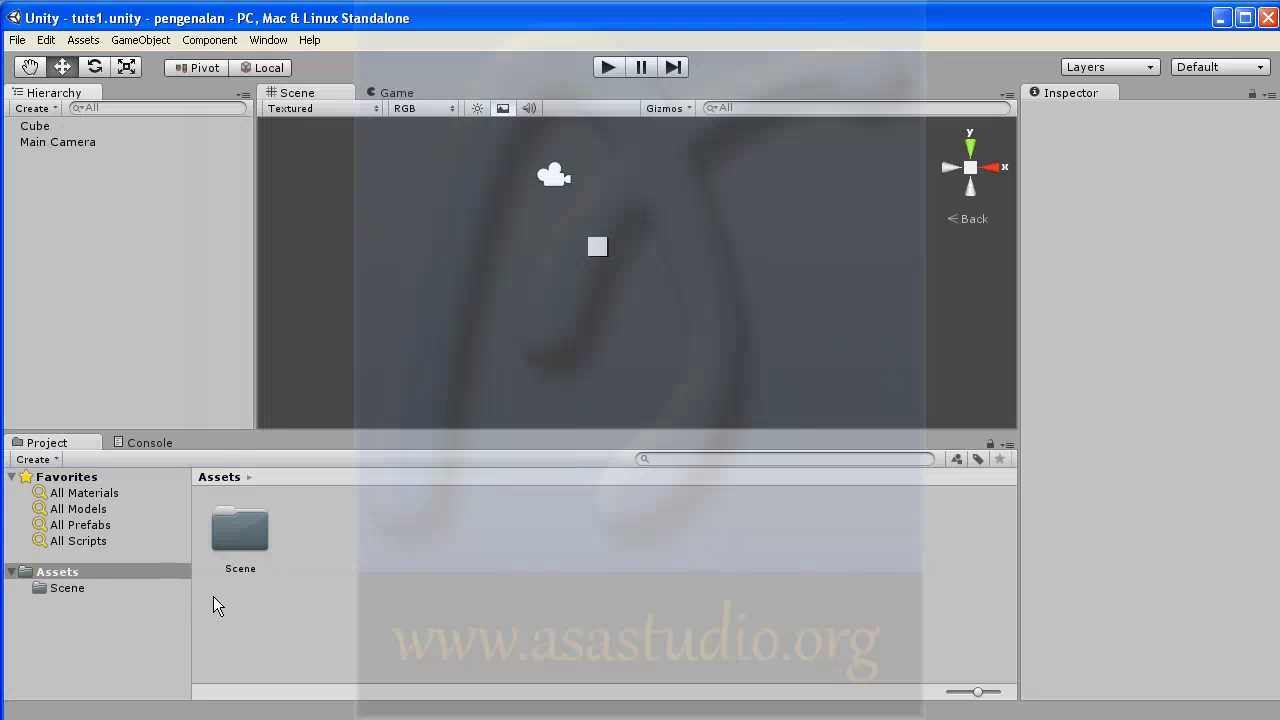
pyautogui.click(61, 588)
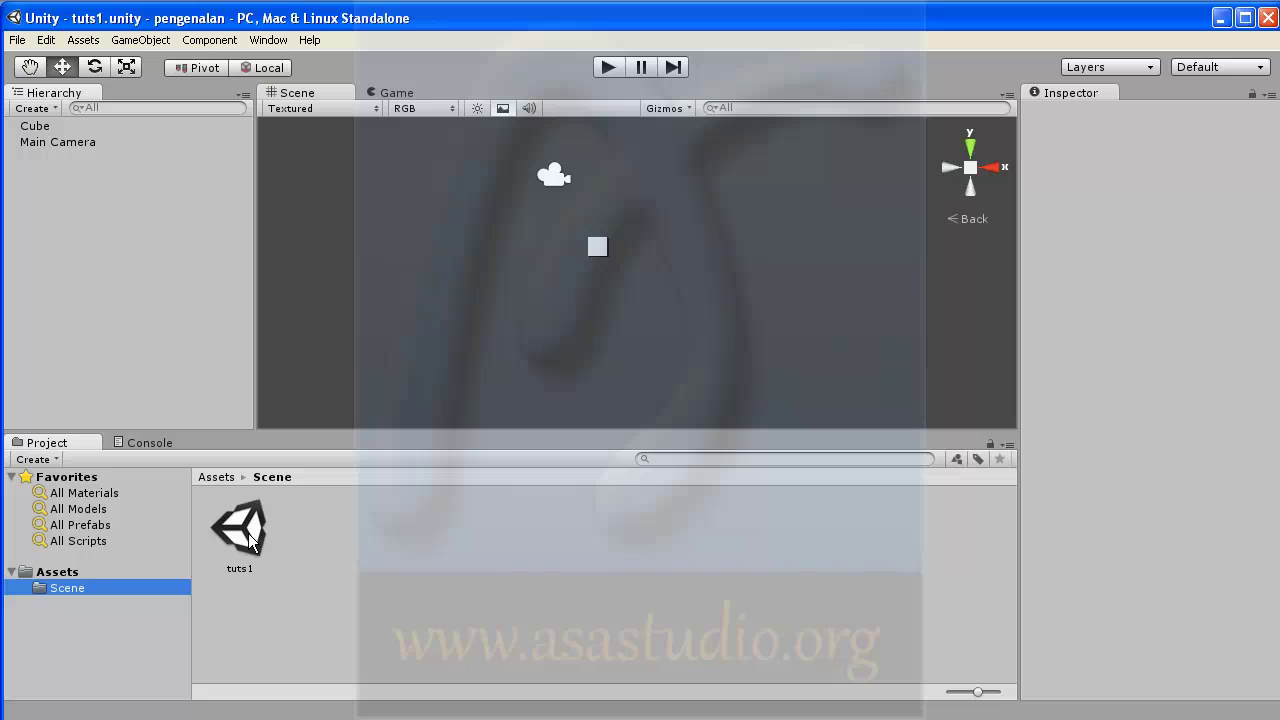
pyautogui.click(60, 572)
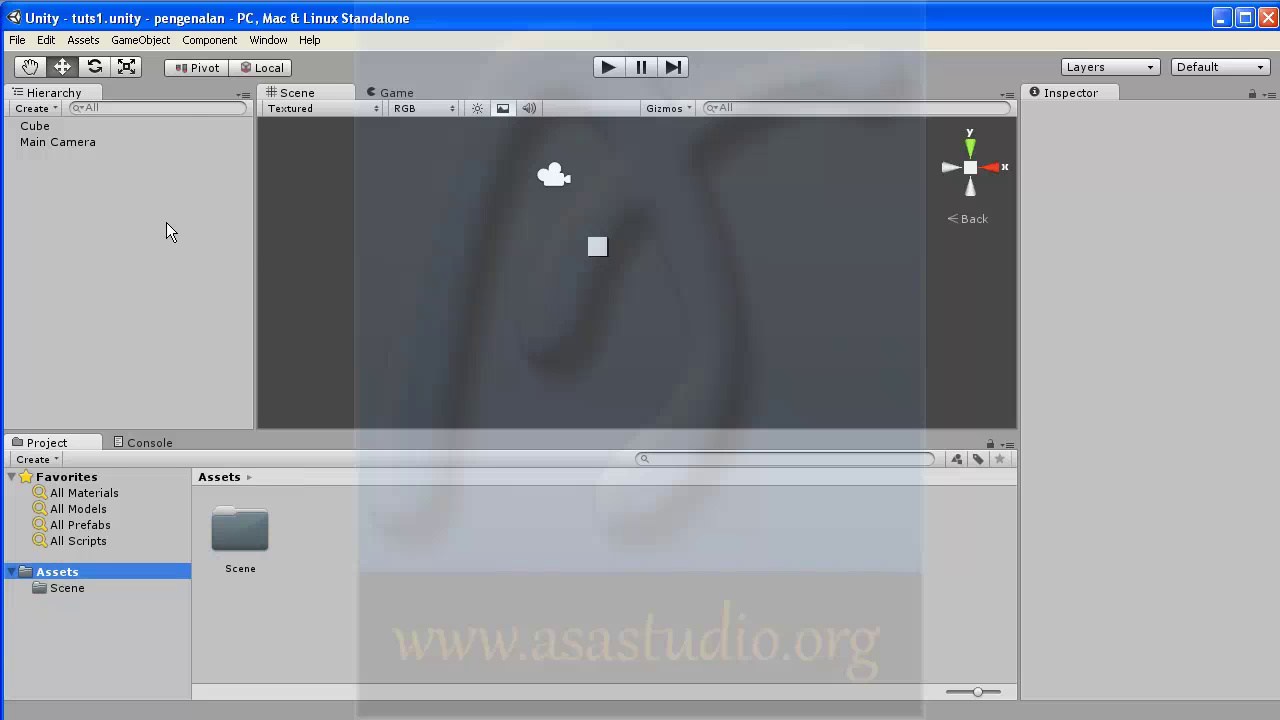
# Browse the Component menu's Rendering, Effects and Physics submenus, then select Cube to view its Transform, Box Collider and Mesh Renderer
pyautogui.click(150, 40)
pyautogui.moveTo(210, 45)
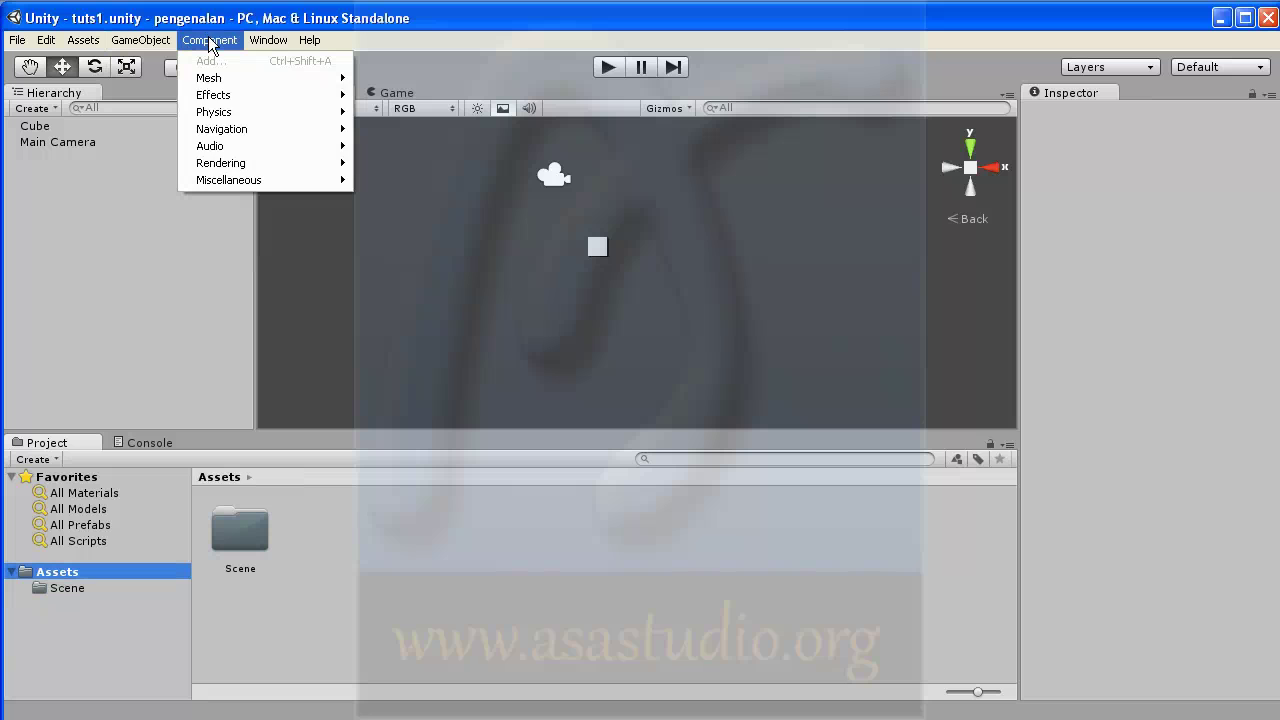
pyautogui.moveTo(222, 168)
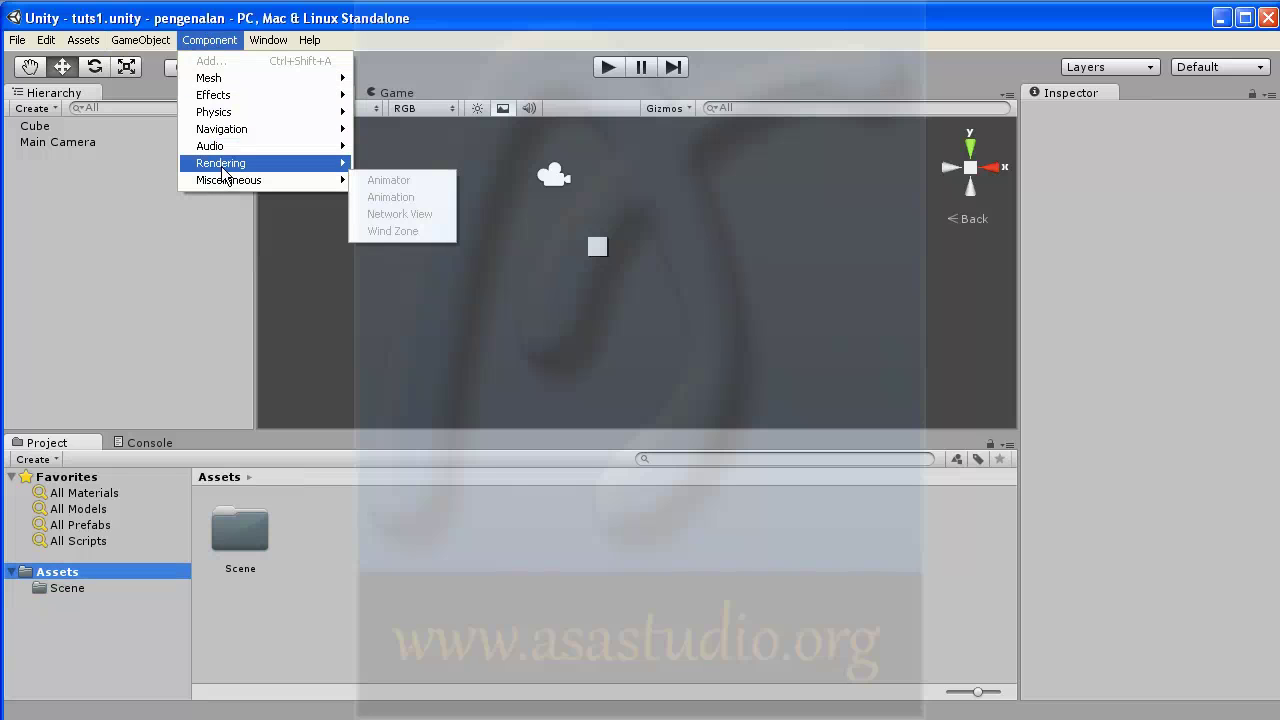
pyautogui.moveTo(227, 99)
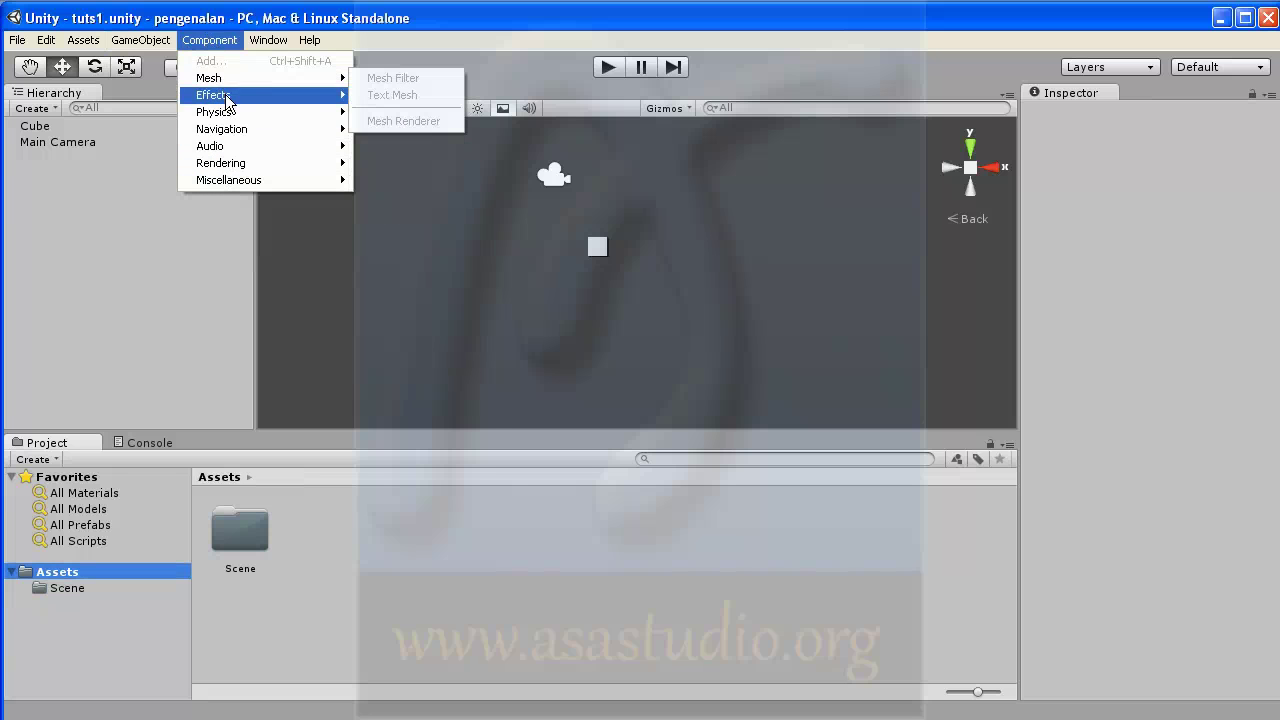
pyautogui.moveTo(270, 113)
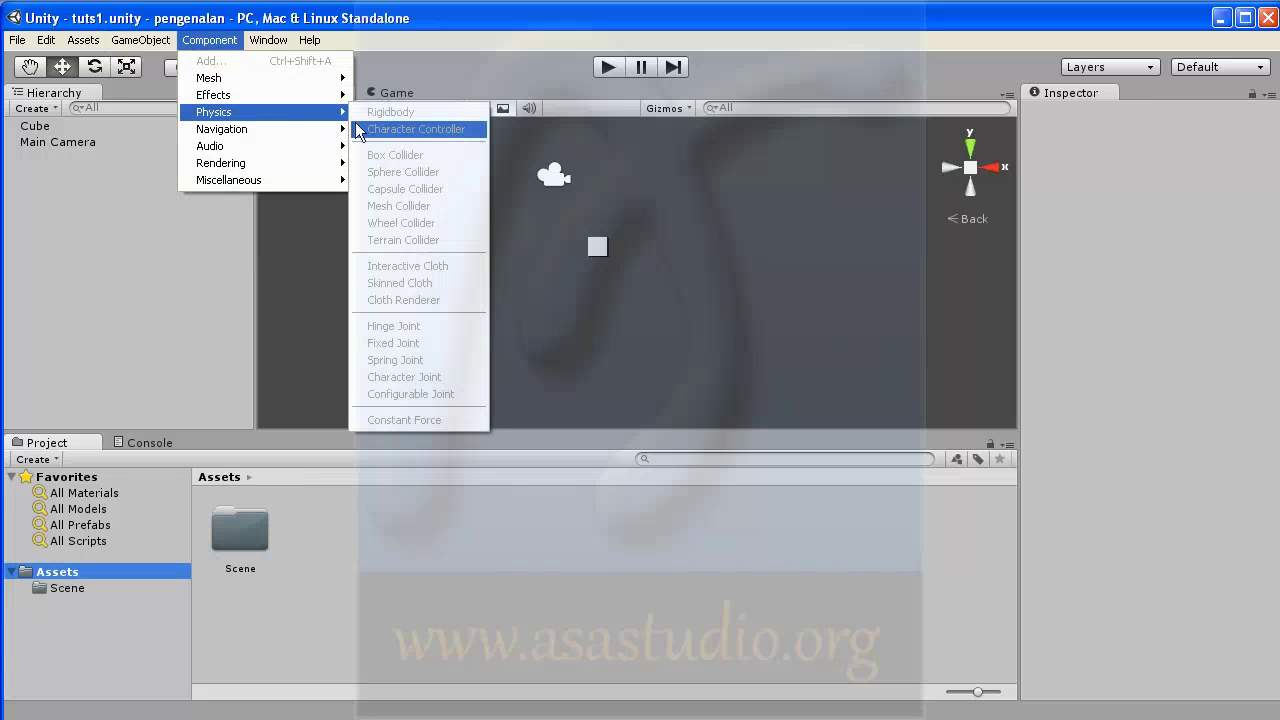
pyautogui.click(50, 128)
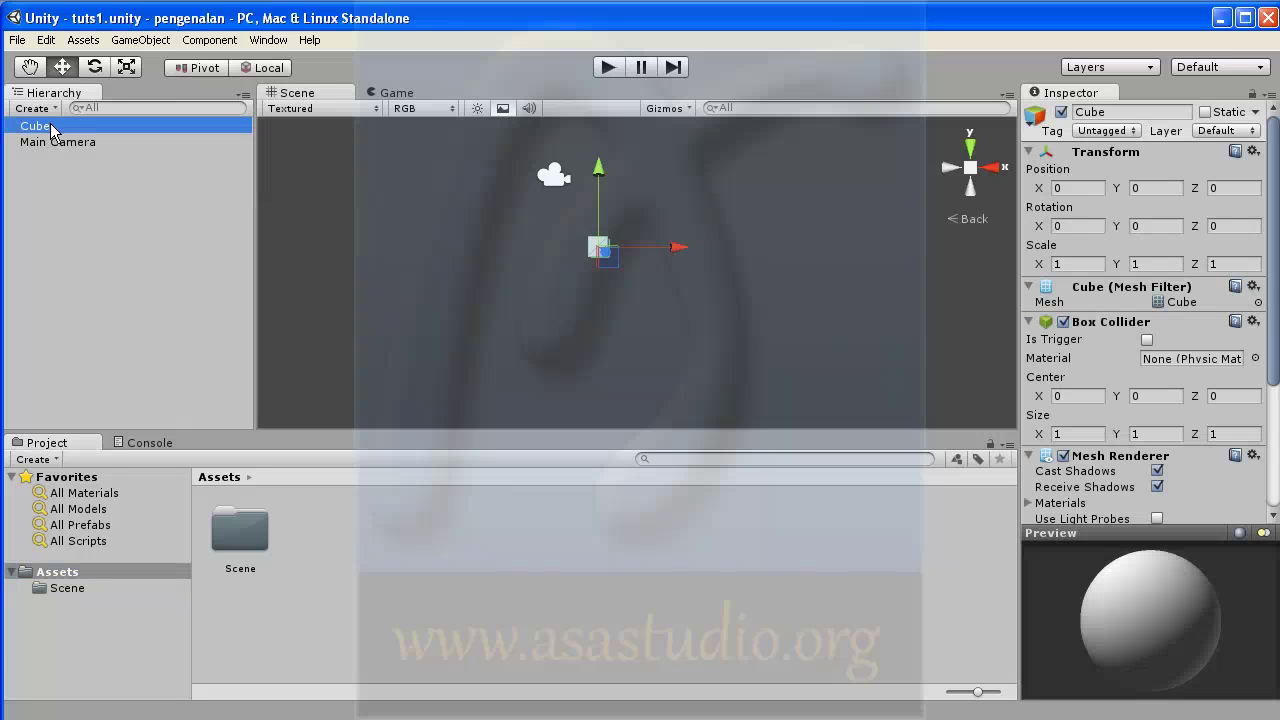